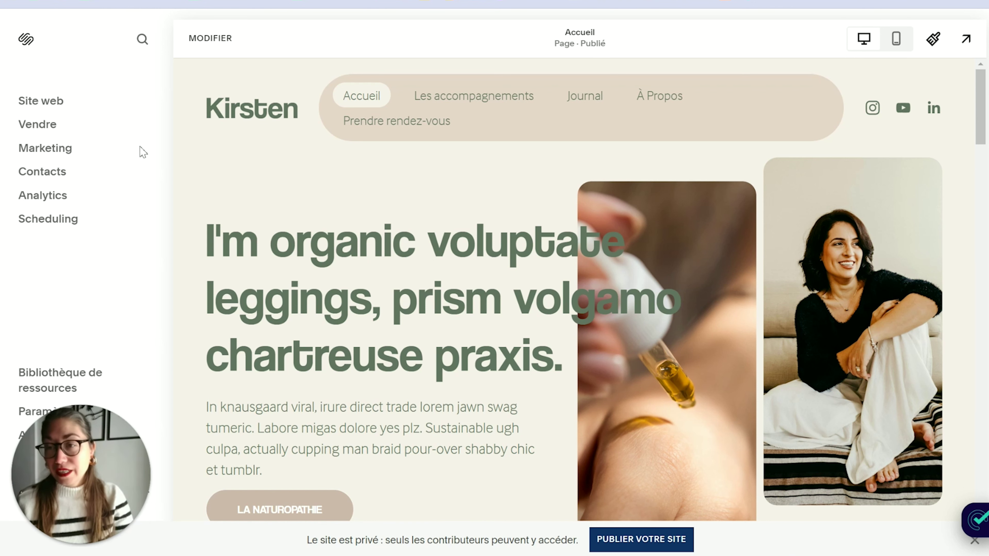
- Add a blank page named Instagram to the website's Hors navigation section
{"action": "left_click", "coordinate": [58, 102]}
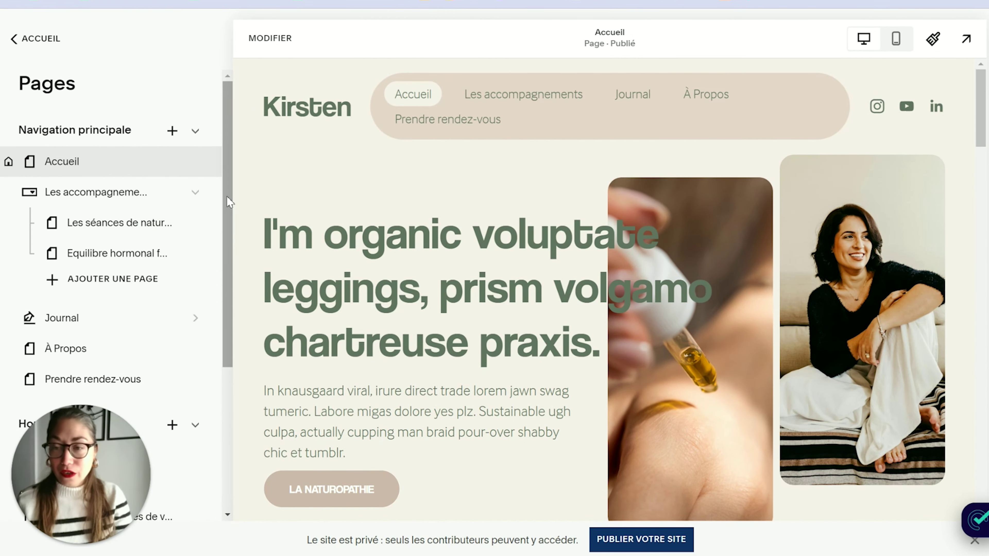
{"action": "left_click_drag", "start_coordinate": [227, 196], "coordinate": [255, 315]}
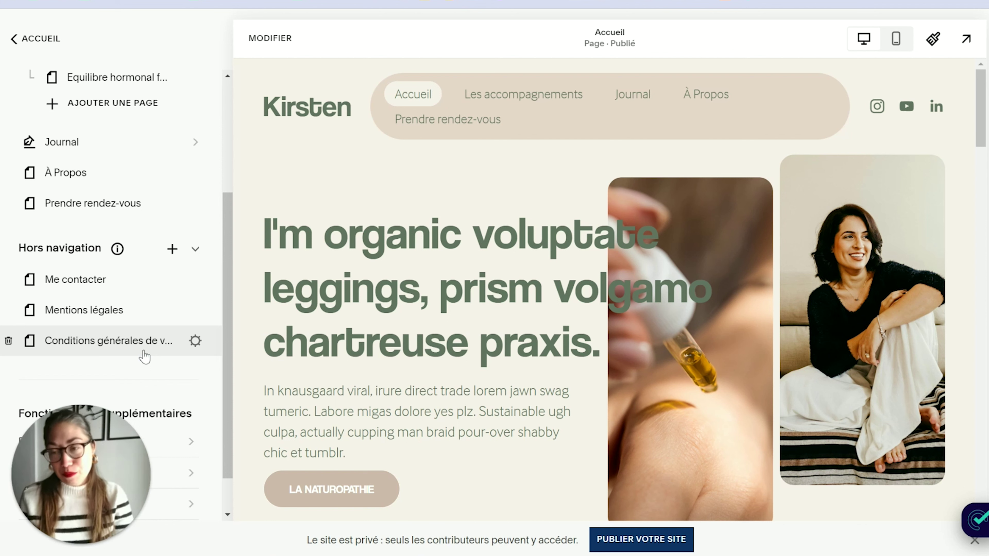
{"action": "left_click", "coordinate": [171, 250]}
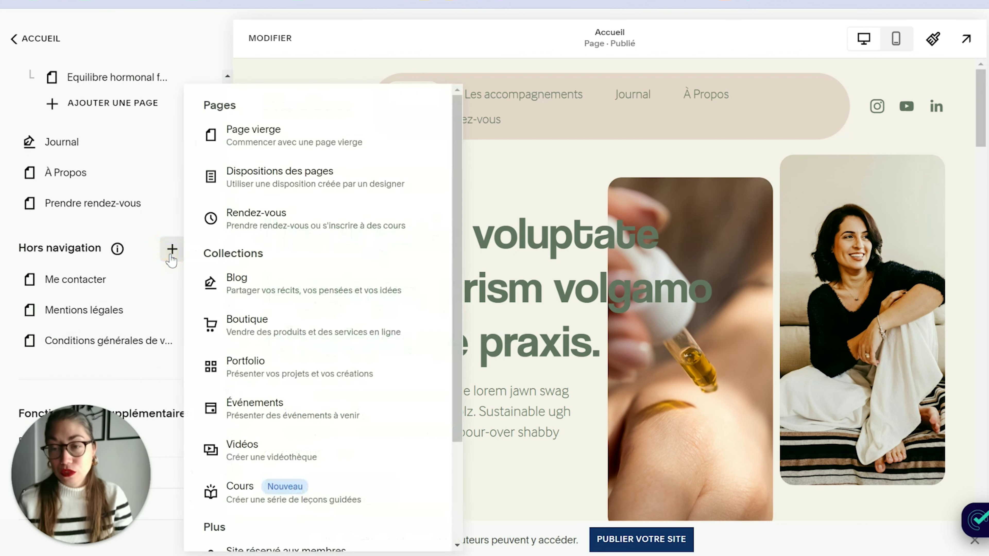
{"action": "left_click", "coordinate": [306, 147]}
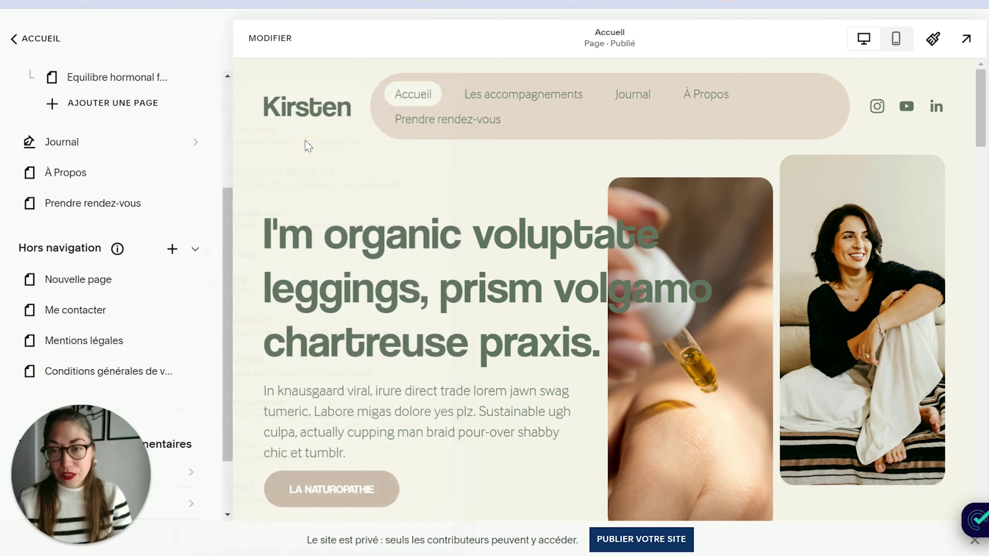
{"action": "type", "text": "I"}
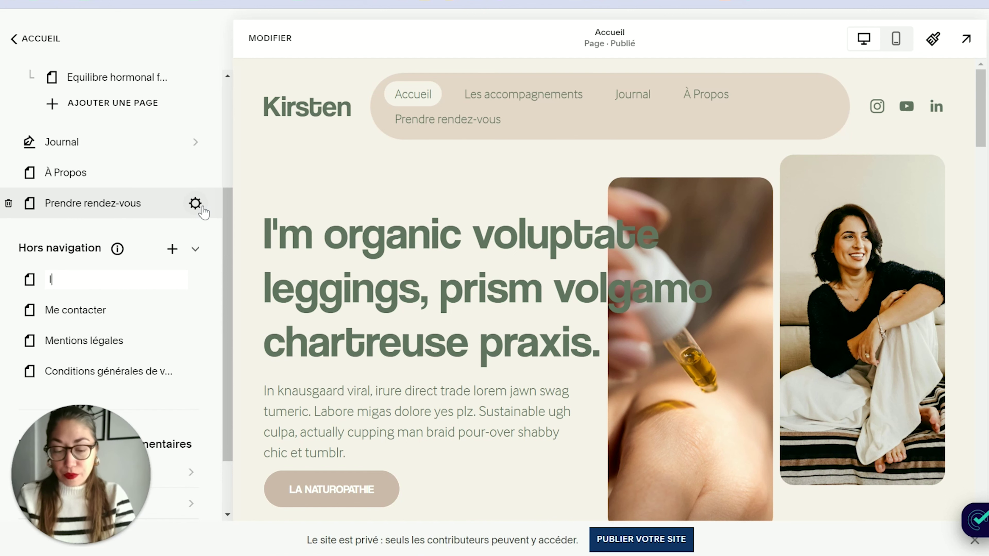
{"action": "type", "text": "nstagram"}
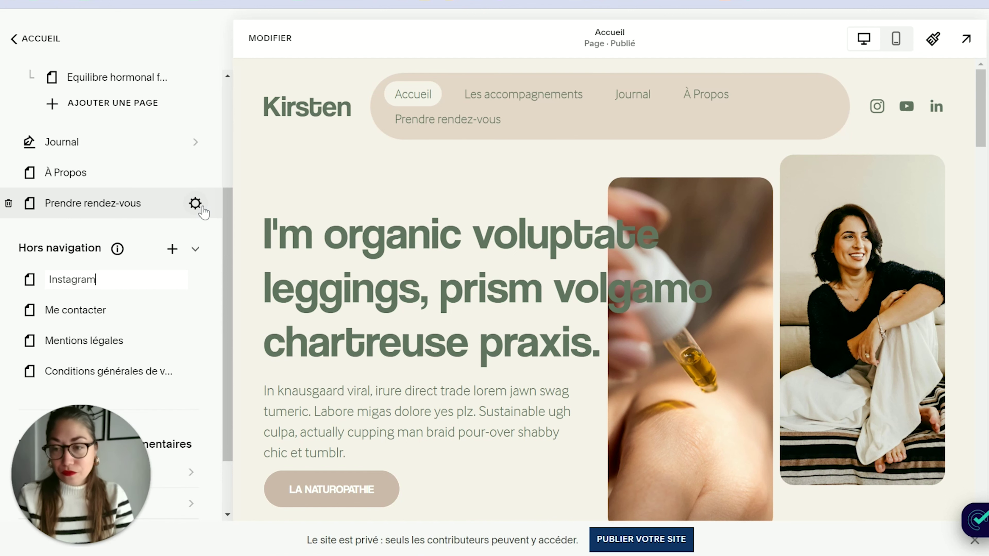
{"action": "key", "text": "Return"}
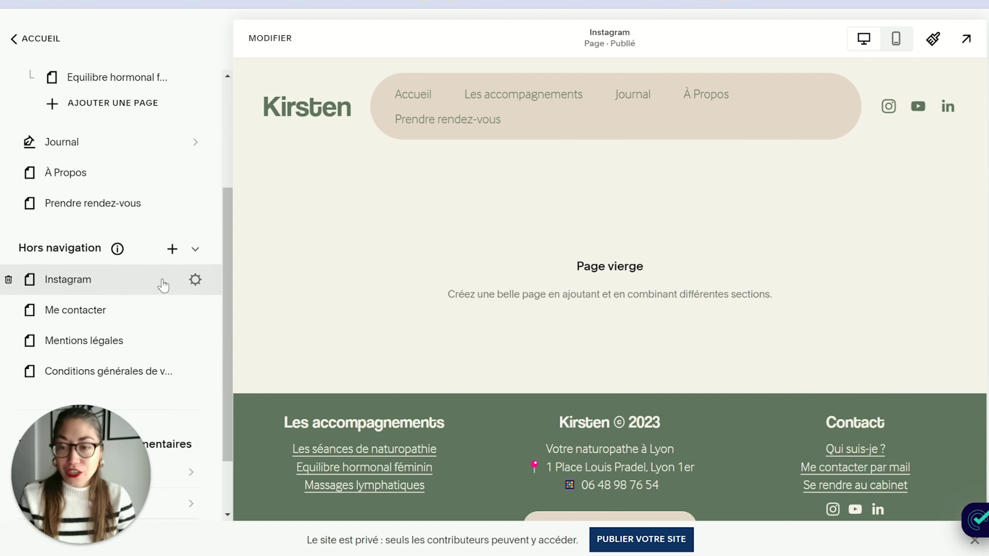
- Open the Instagram page's settings and set its URL slug to bio
{"action": "left_click", "coordinate": [196, 280]}
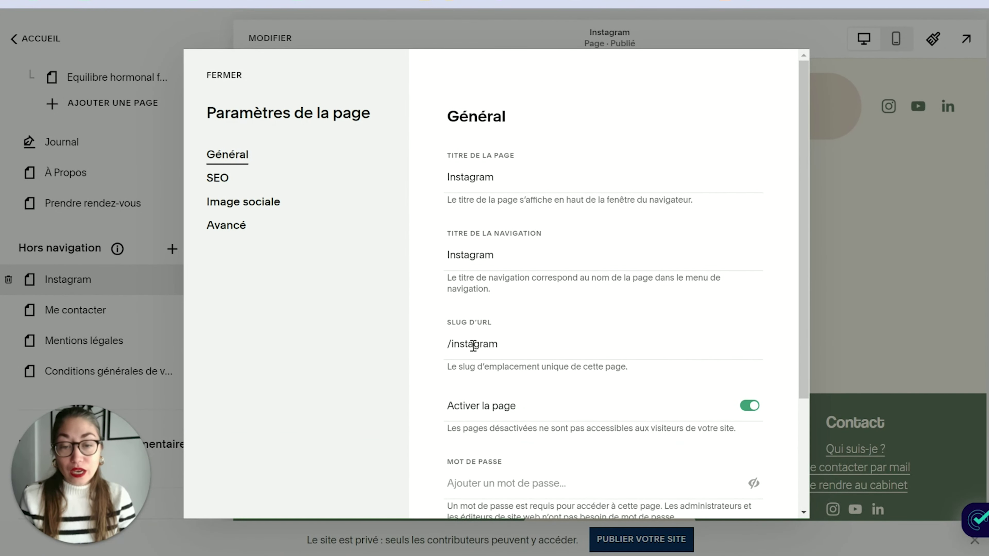
{"action": "double_click", "coordinate": [508, 347]}
{"action": "left_click", "coordinate": [544, 343]}
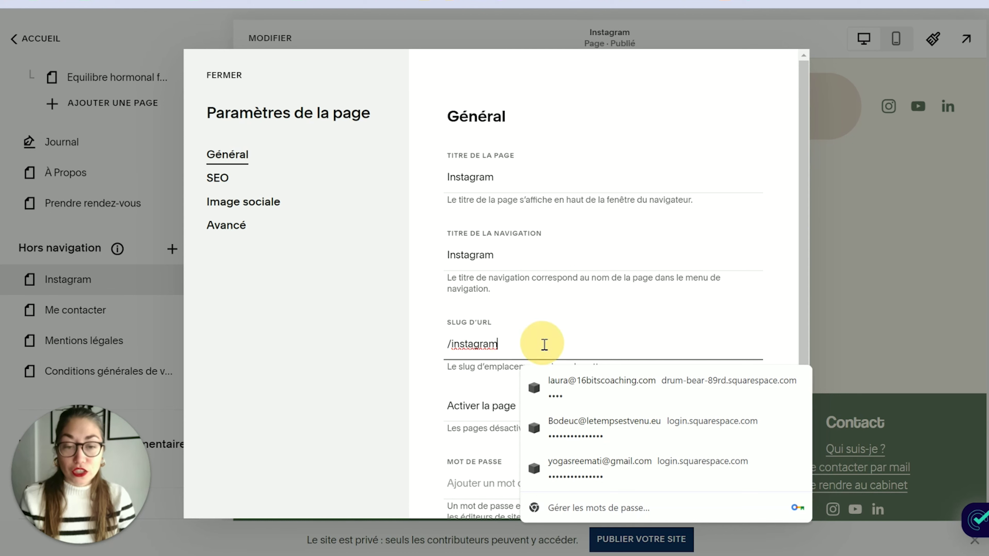
{"action": "left_click", "coordinate": [793, 307]}
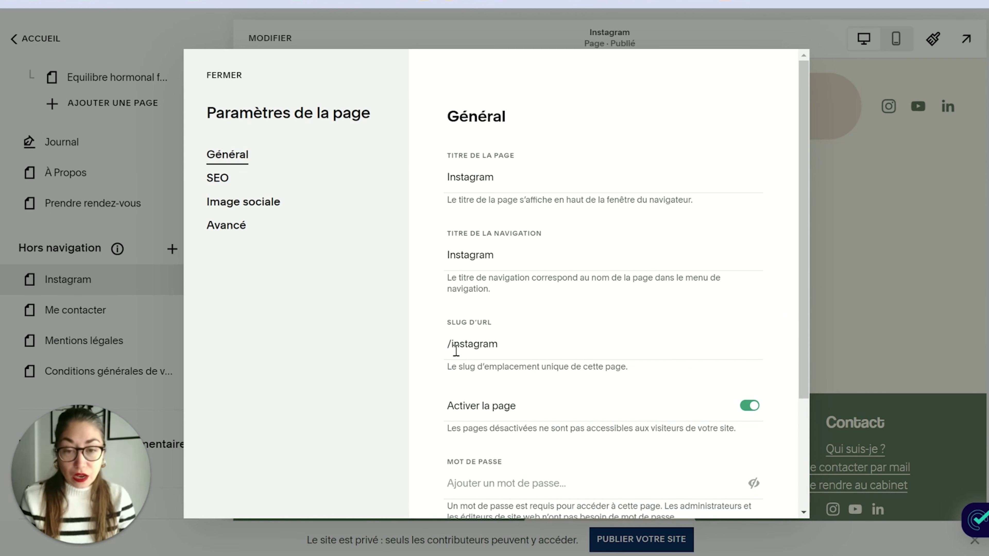
{"action": "left_click_drag", "start_coordinate": [453, 347], "coordinate": [547, 347]}
{"action": "type", "text": "bio"}
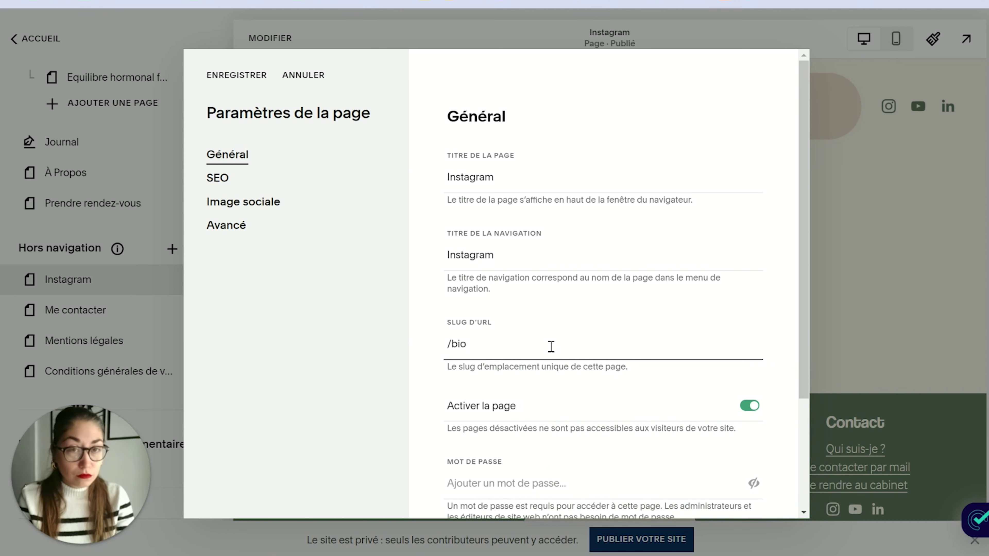
- Try instagram as the page's URL slug and set it back to bio
{"action": "double_click", "coordinate": [461, 345]}
{"action": "type", "text": "insta"}
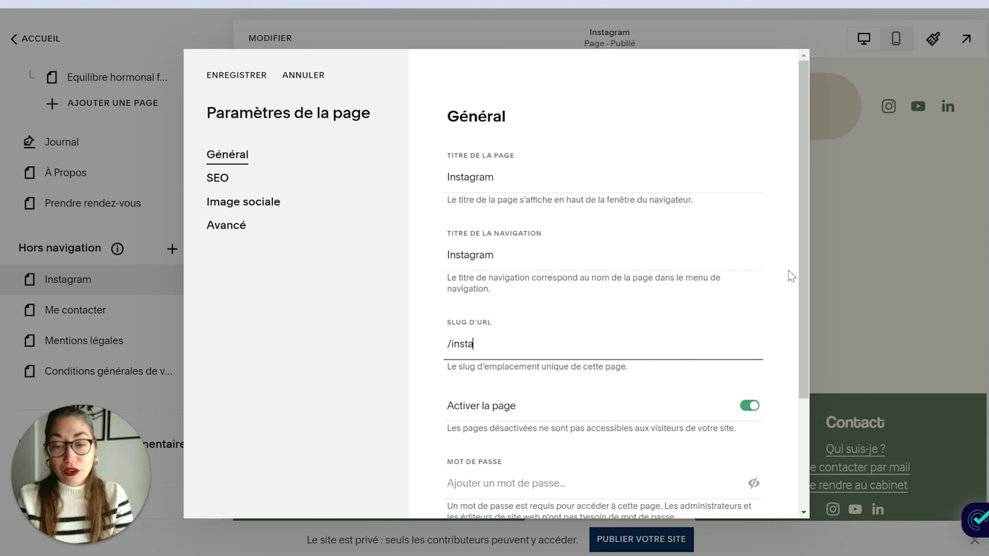
{"action": "type", "text": "gram"}
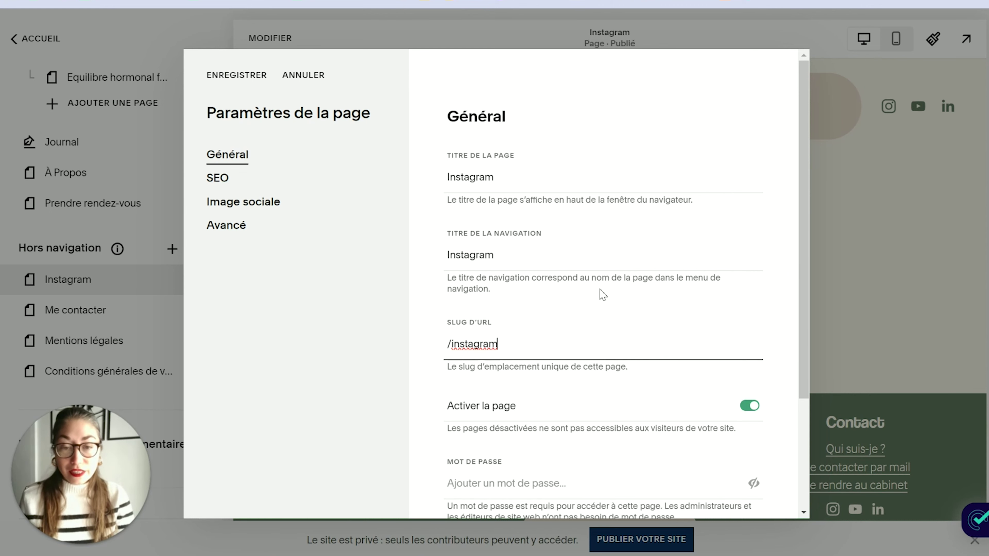
{"action": "double_click", "coordinate": [458, 345]}
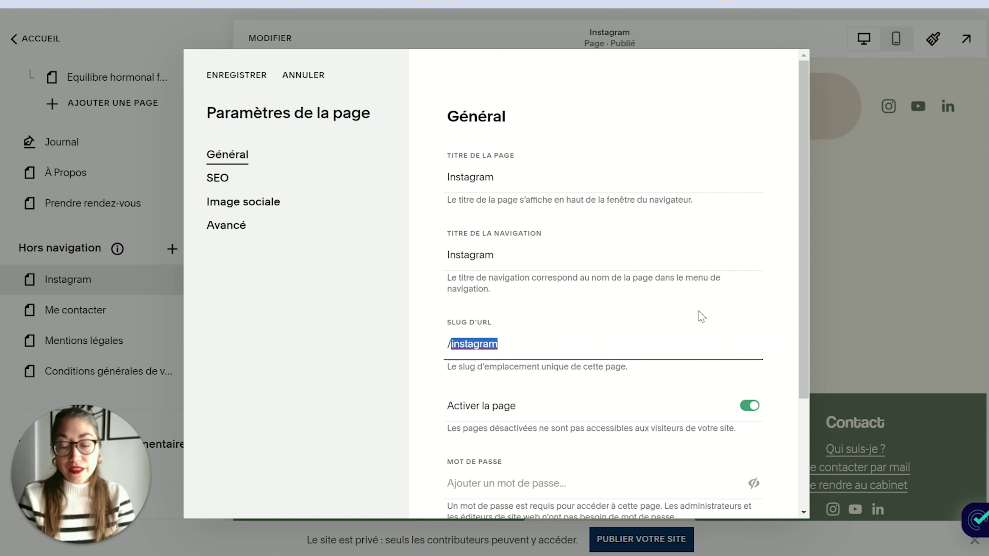
{"action": "type", "text": "bio"}
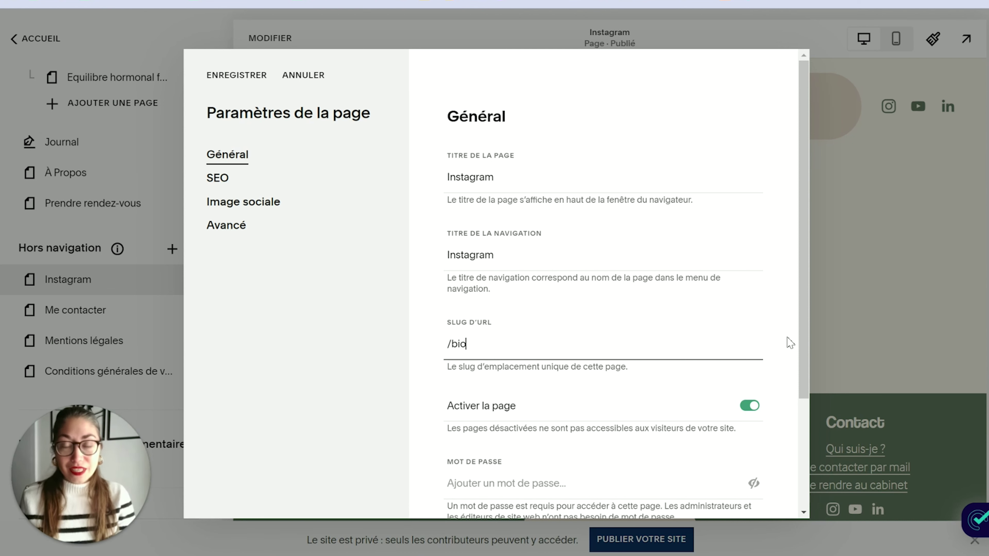
- Hide the Instagram page from search engines in its SEO settings and save the page settings
{"action": "left_click", "coordinate": [217, 179]}
{"action": "scroll", "coordinate": [687, 315], "scroll_direction": "down", "scroll_amount": 3}
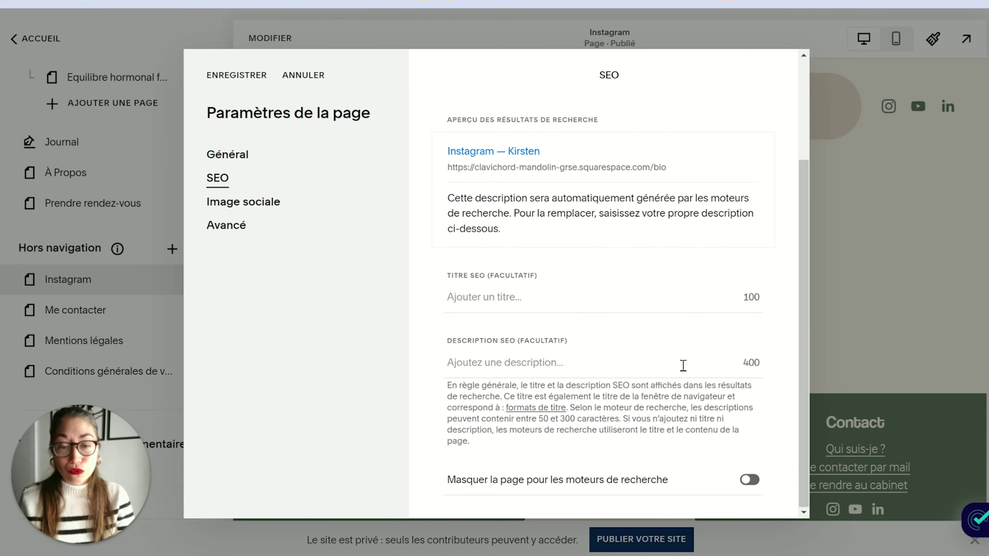
{"action": "left_click", "coordinate": [750, 480]}
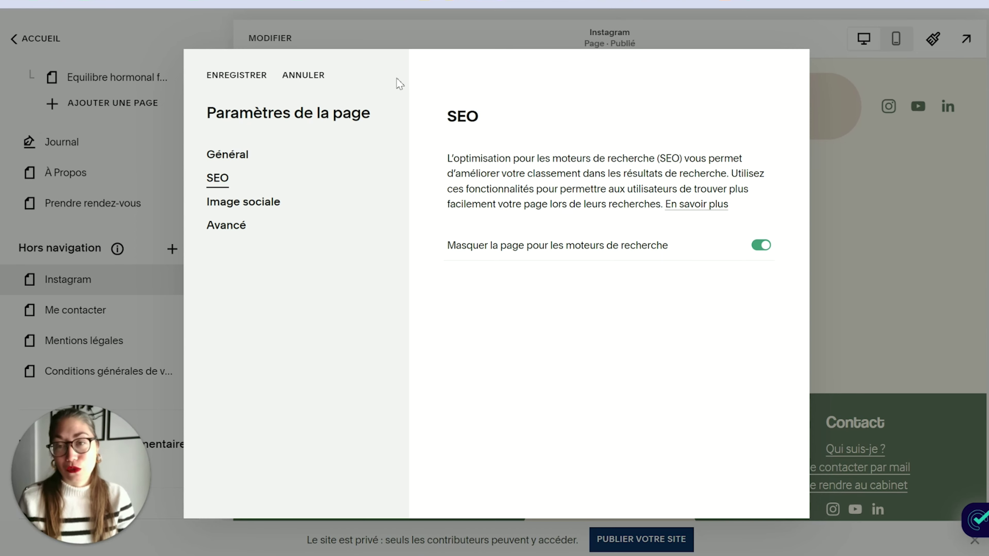
{"action": "left_click", "coordinate": [247, 76]}
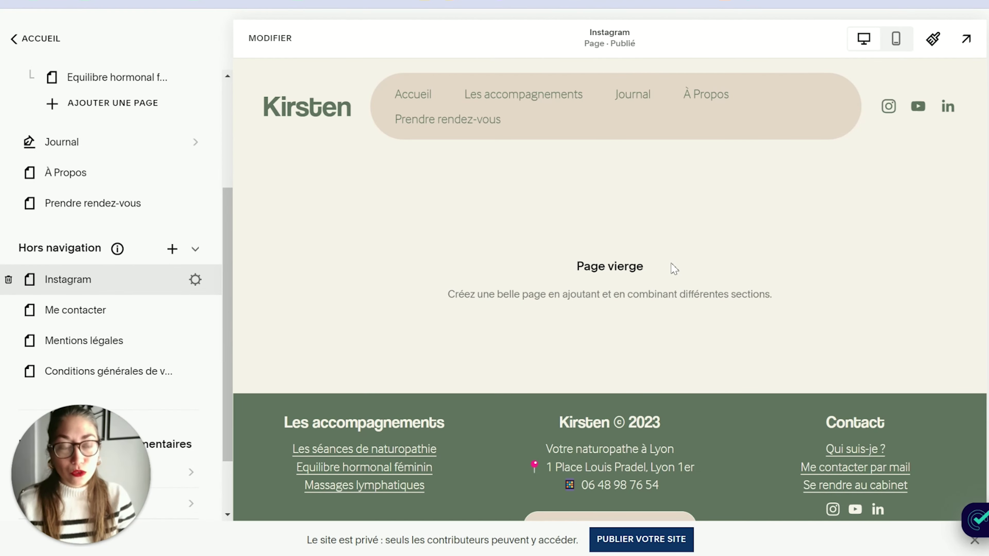
- Start editing the Instagram page and add a blank section to it
{"action": "left_click", "coordinate": [263, 39]}
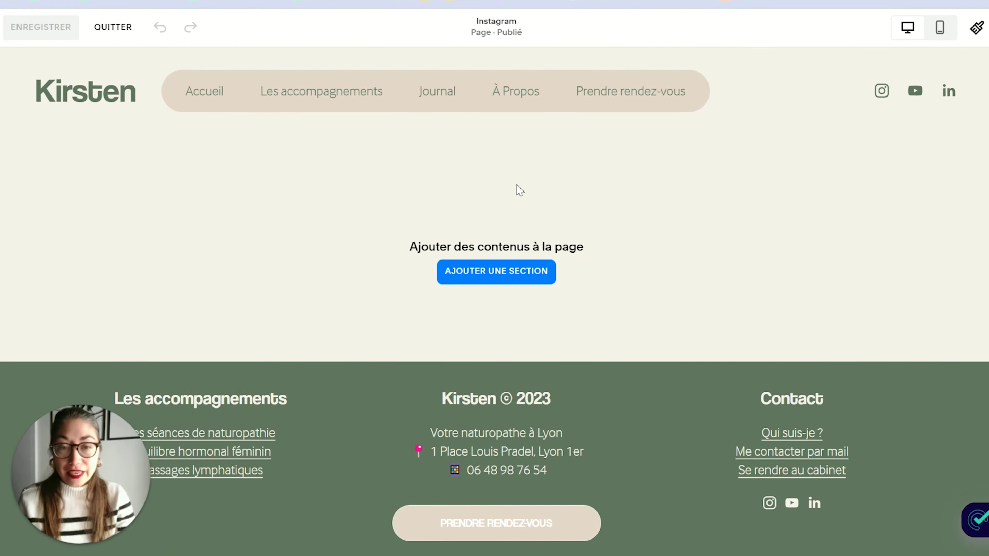
{"action": "left_click", "coordinate": [511, 271]}
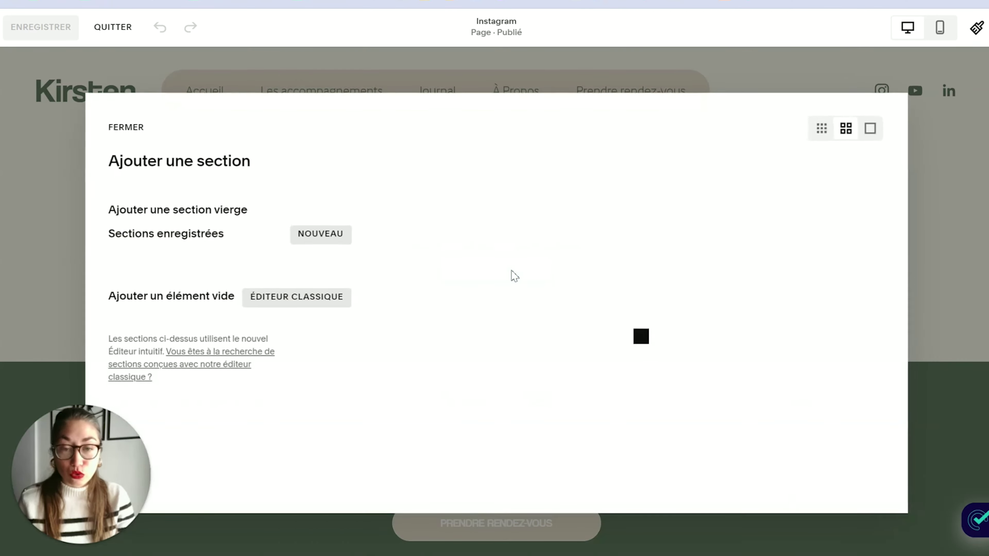
{"action": "left_click", "coordinate": [216, 216]}
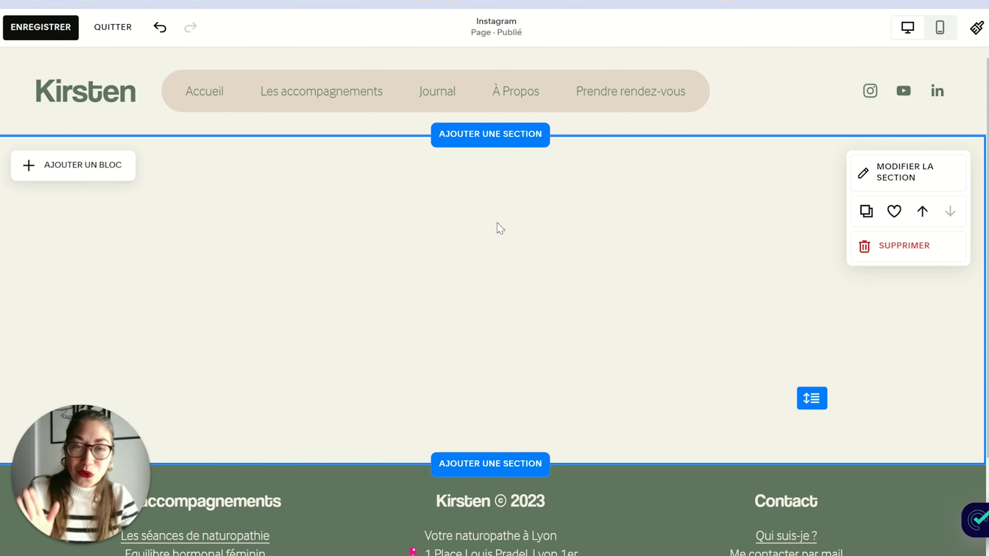
- Add an image block to the blank section and move it to the horizontal centre
{"action": "left_click", "coordinate": [111, 177]}
{"action": "left_click", "coordinate": [222, 257]}
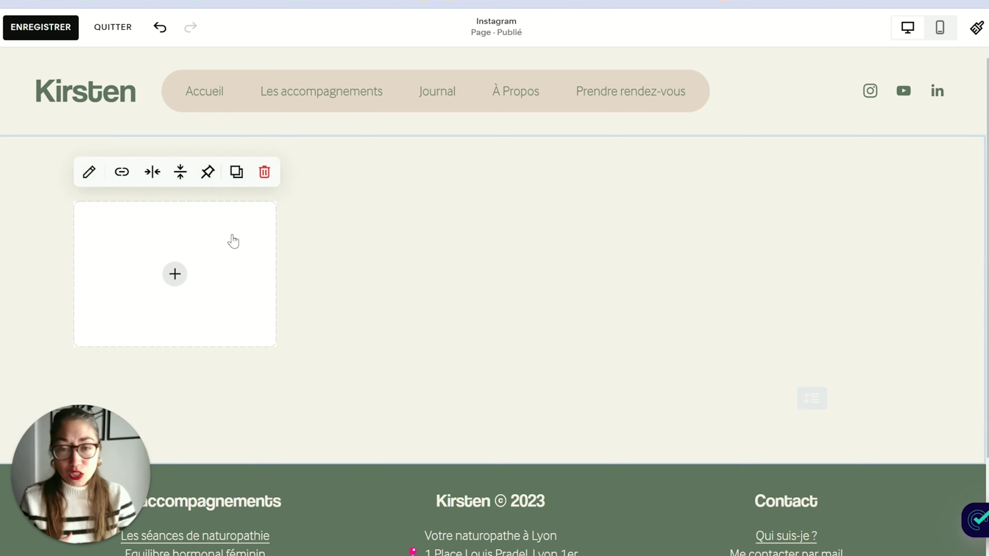
{"action": "left_click_drag", "start_coordinate": [214, 245], "coordinate": [485, 235]}
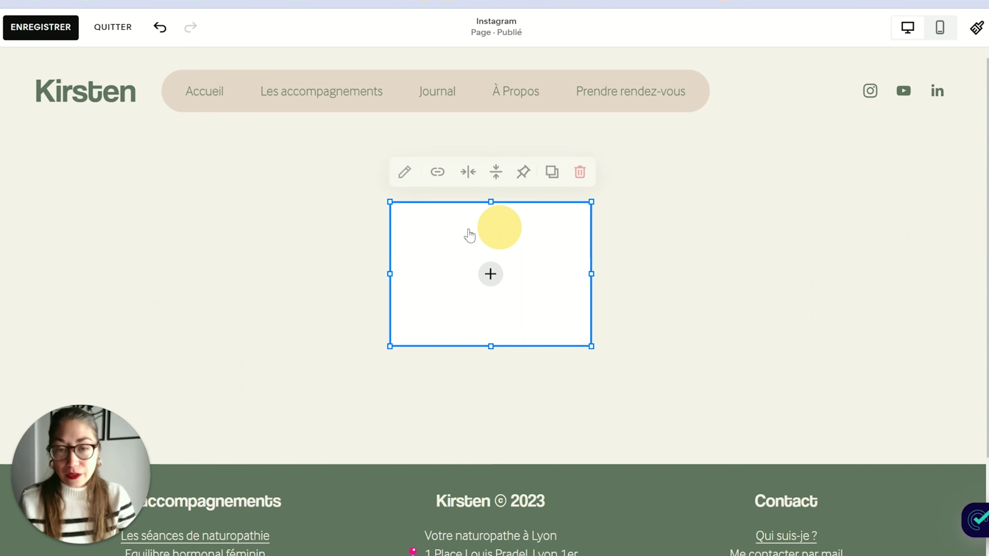
- Fill the image block with the library photo of the seated woman in a black top and white trousers
{"action": "left_click", "coordinate": [405, 171]}
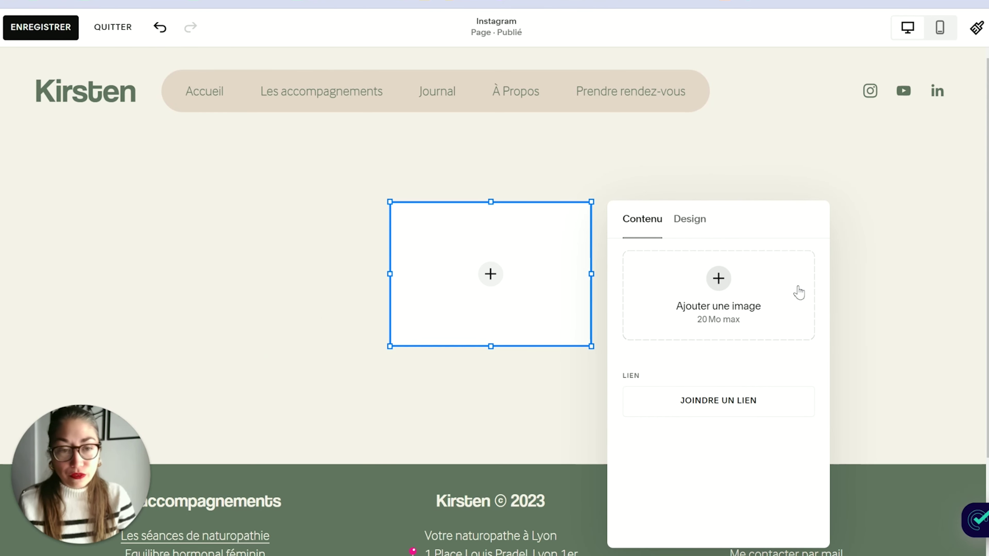
{"action": "left_click", "coordinate": [718, 278]}
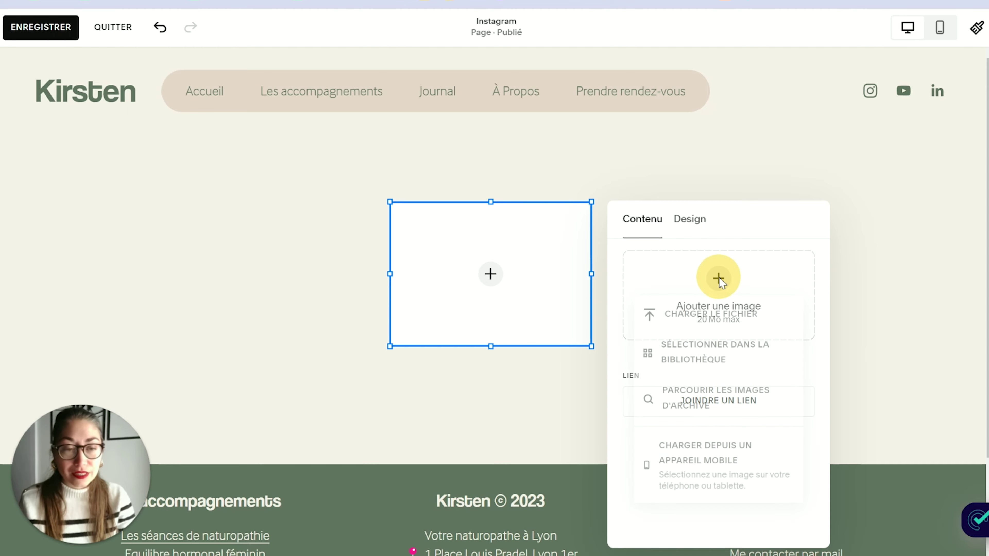
{"action": "left_click", "coordinate": [724, 358]}
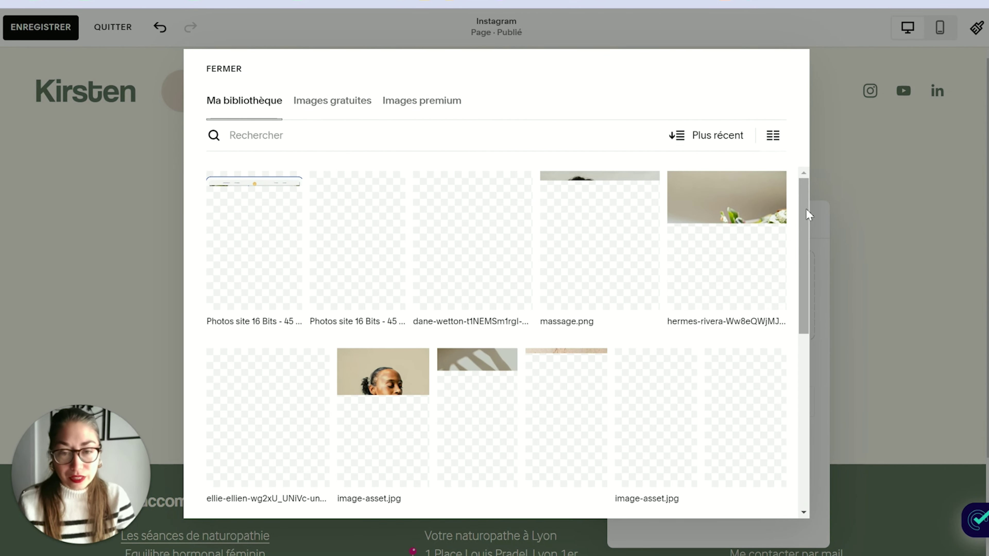
{"action": "left_click", "coordinate": [632, 368]}
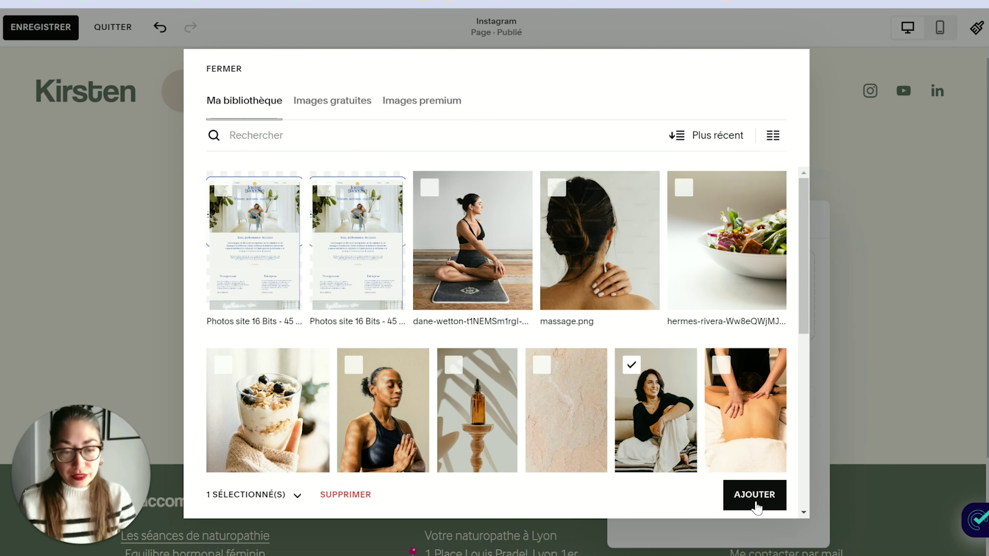
{"action": "left_click", "coordinate": [755, 494]}
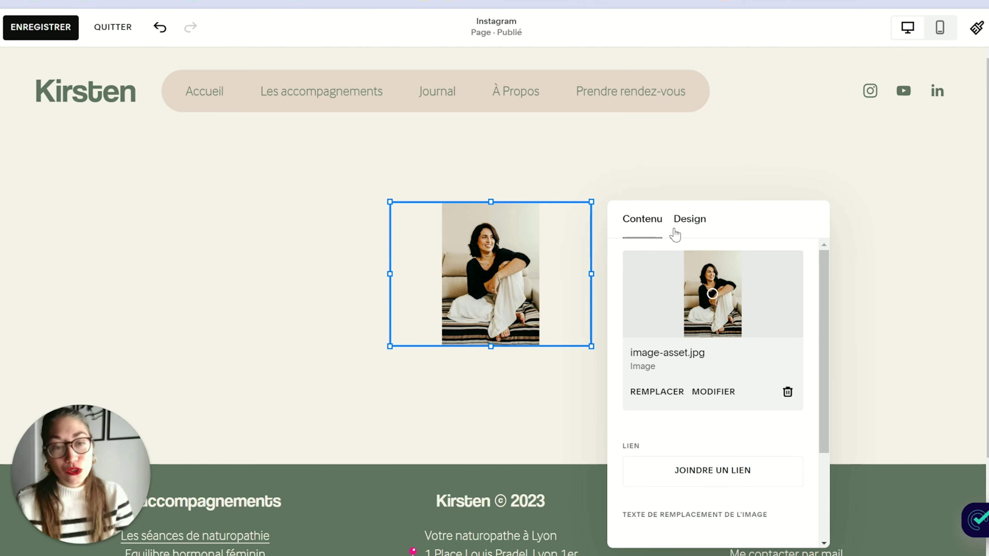
- Set the image's design to Forme with the 1:1 circle shape
{"action": "left_click", "coordinate": [696, 229]}
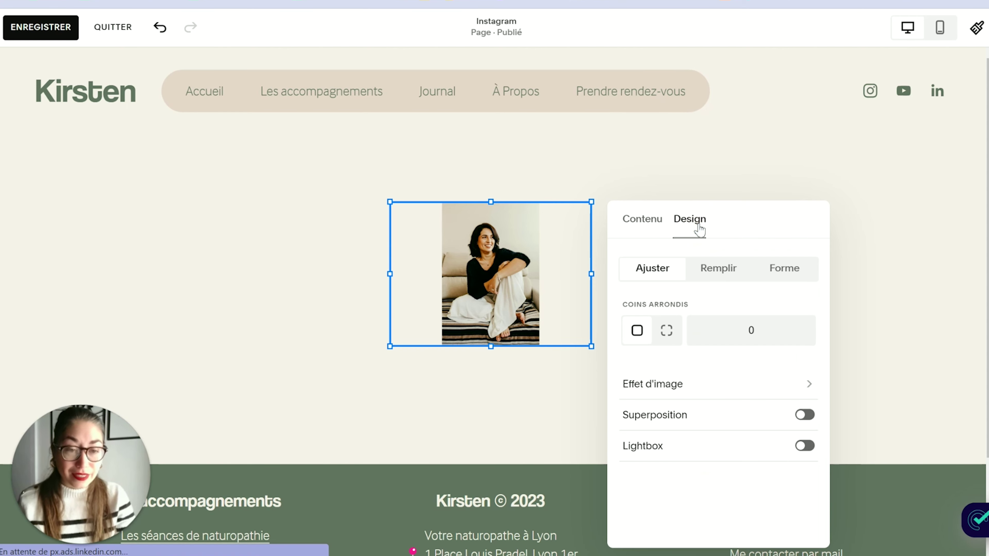
{"action": "left_click", "coordinate": [784, 273]}
{"action": "left_click", "coordinate": [801, 304]}
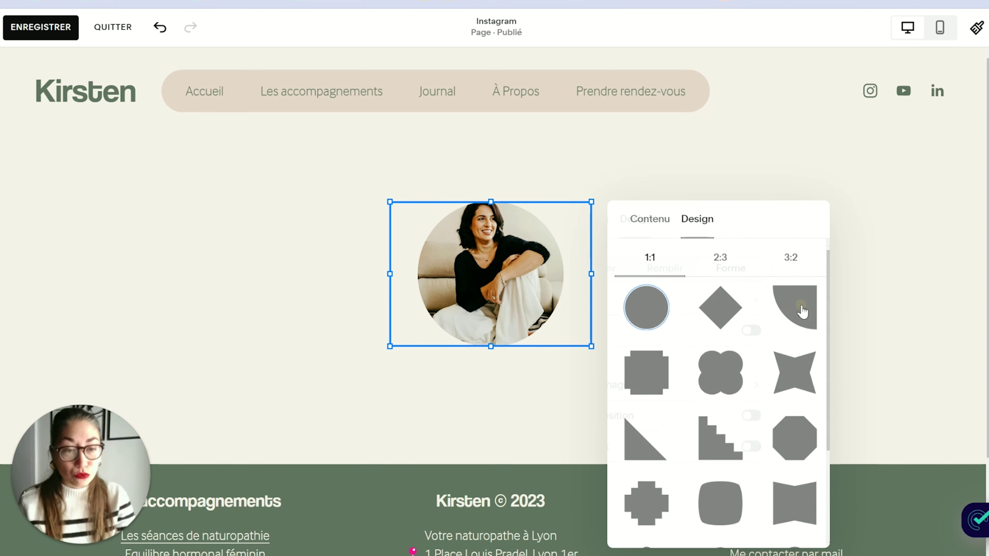
{"action": "left_click", "coordinate": [645, 311]}
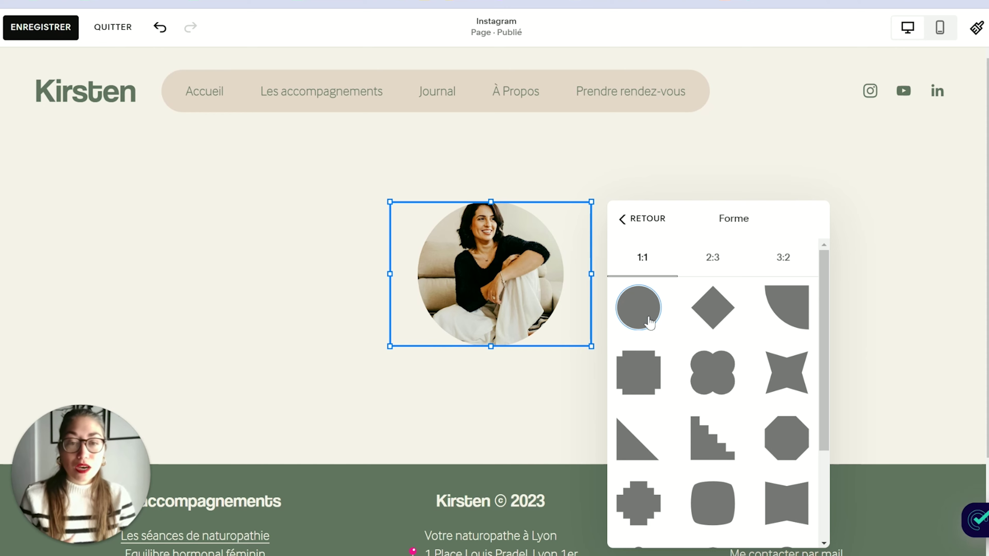
{"action": "left_click", "coordinate": [622, 219]}
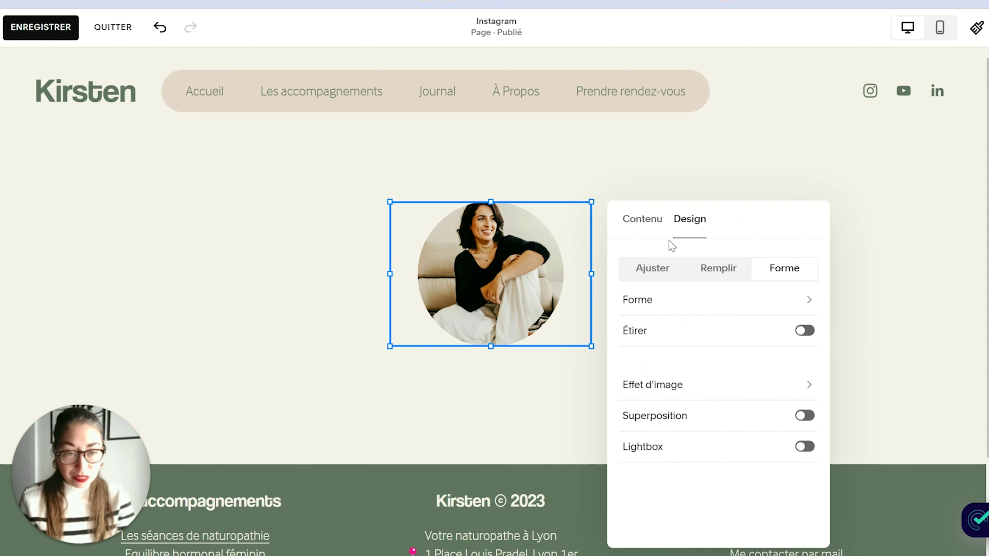
- Shift the photo's focal point slightly up and to the right to reframe the woman within the circle, and close the image settings
{"action": "left_click", "coordinate": [647, 231]}
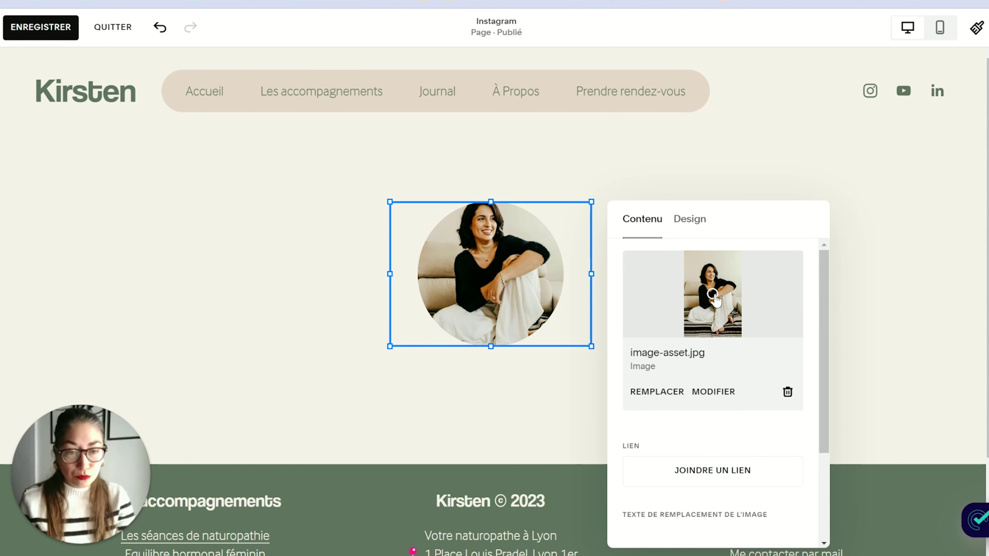
{"action": "mouse_move", "coordinate": [713, 296]}
{"action": "left_mouse_down"}
{"action": "mouse_move", "coordinate": [716, 284]}
{"action": "mouse_move", "coordinate": [717, 301]}
{"action": "mouse_move", "coordinate": [728, 302]}
{"action": "mouse_move", "coordinate": [724, 292]}
{"action": "left_mouse_up"}
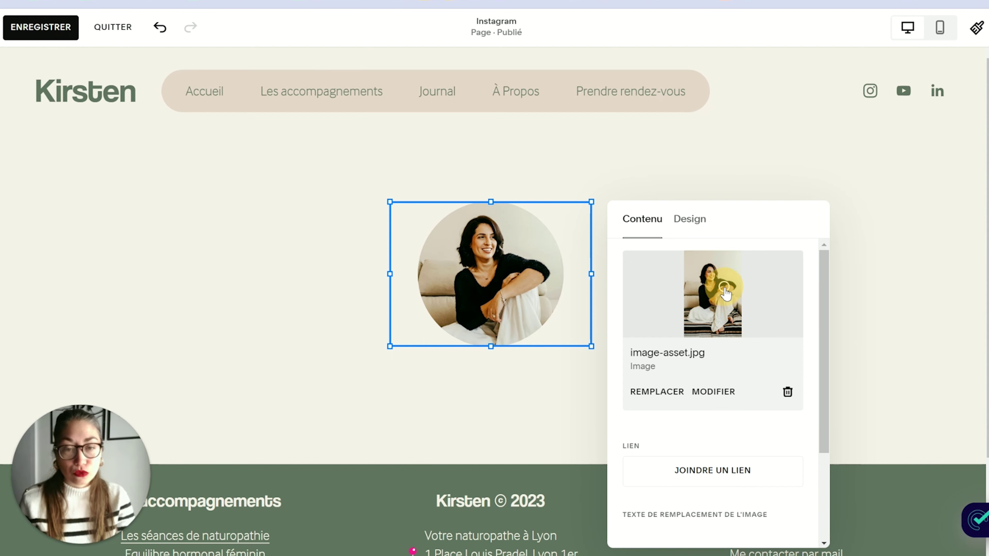
{"action": "key", "text": "Escape"}
{"action": "left_click_drag", "start_coordinate": [506, 252], "coordinate": [502, 269]}
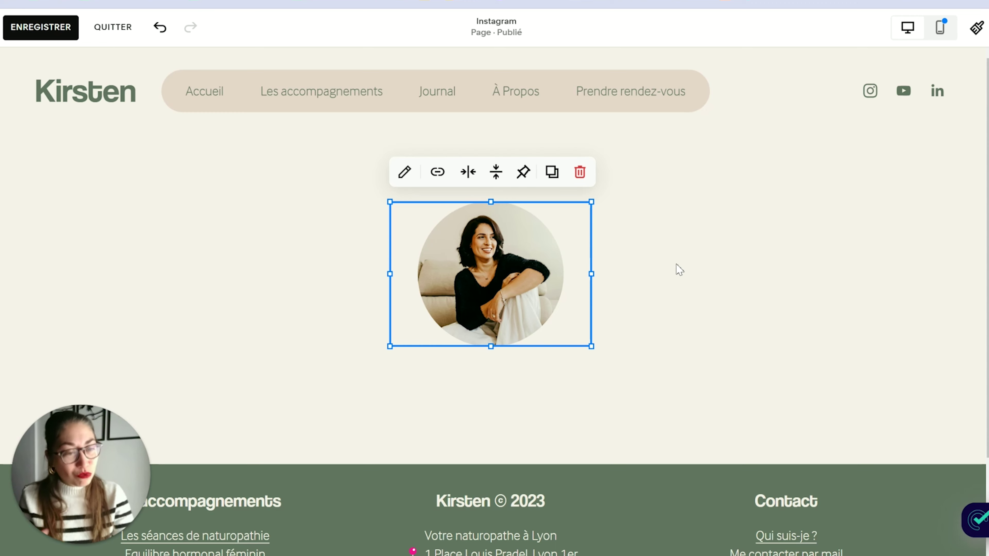
- Add a button block centred beneath the circular profile photo, with a small gap between them
{"action": "left_click", "coordinate": [654, 248]}
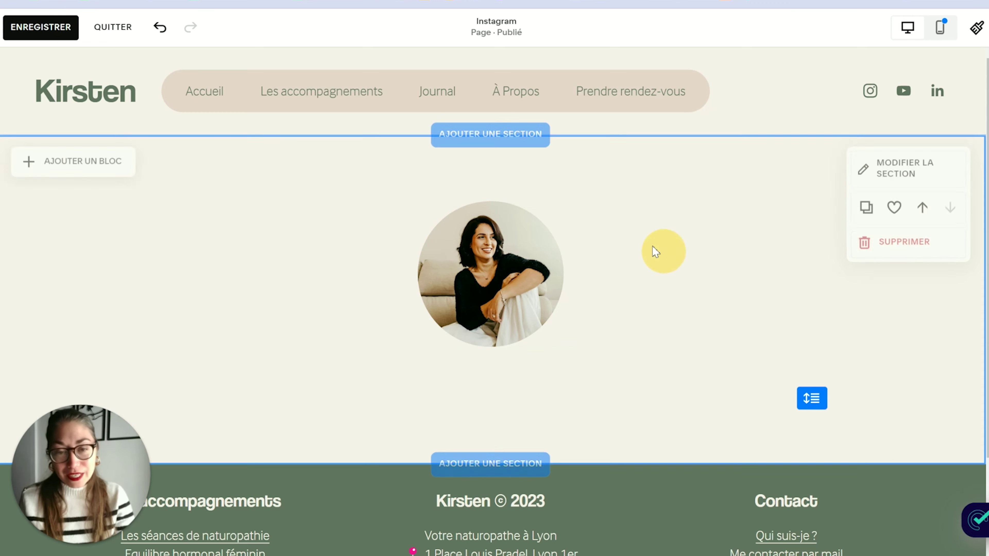
{"action": "left_click", "coordinate": [108, 175]}
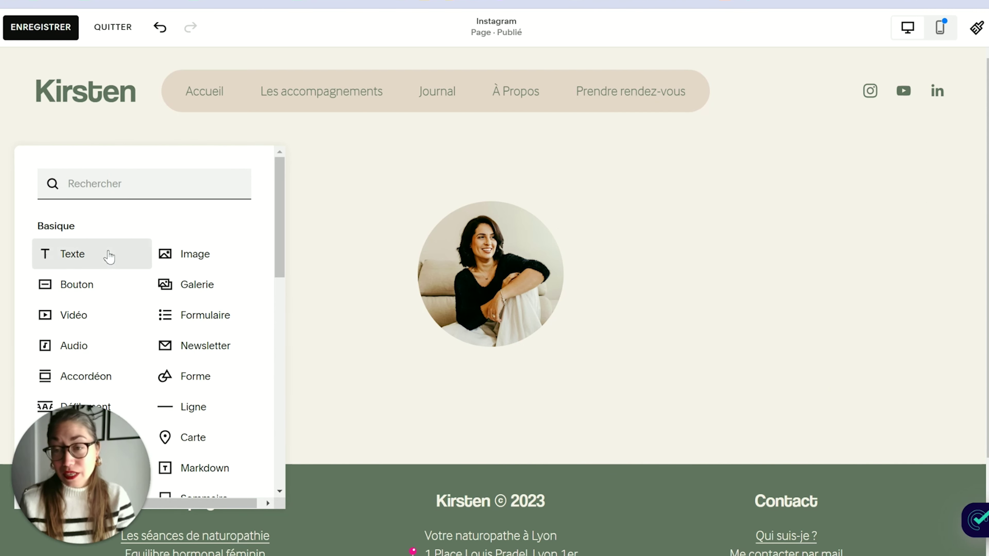
{"action": "left_click", "coordinate": [104, 285]}
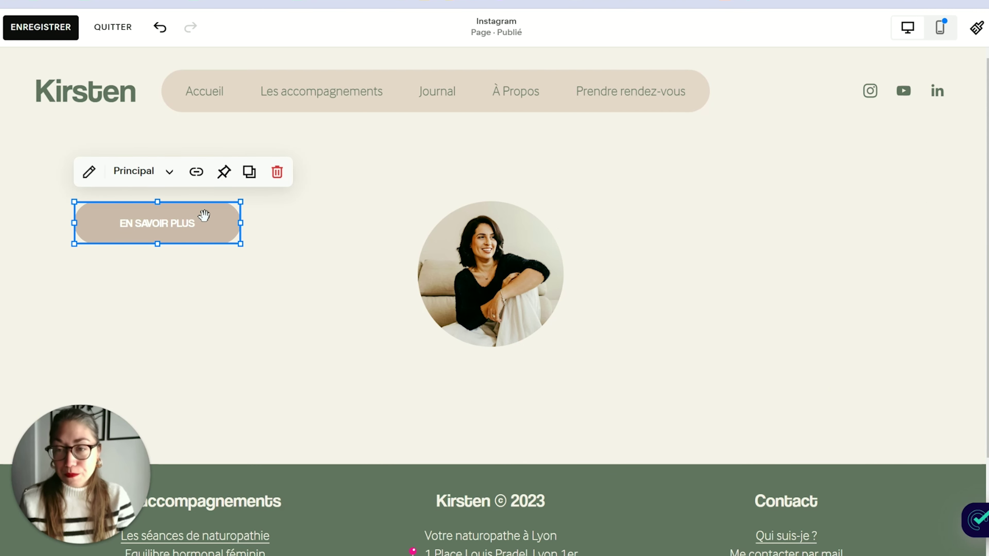
{"action": "left_click_drag", "start_coordinate": [204, 215], "coordinate": [521, 386]}
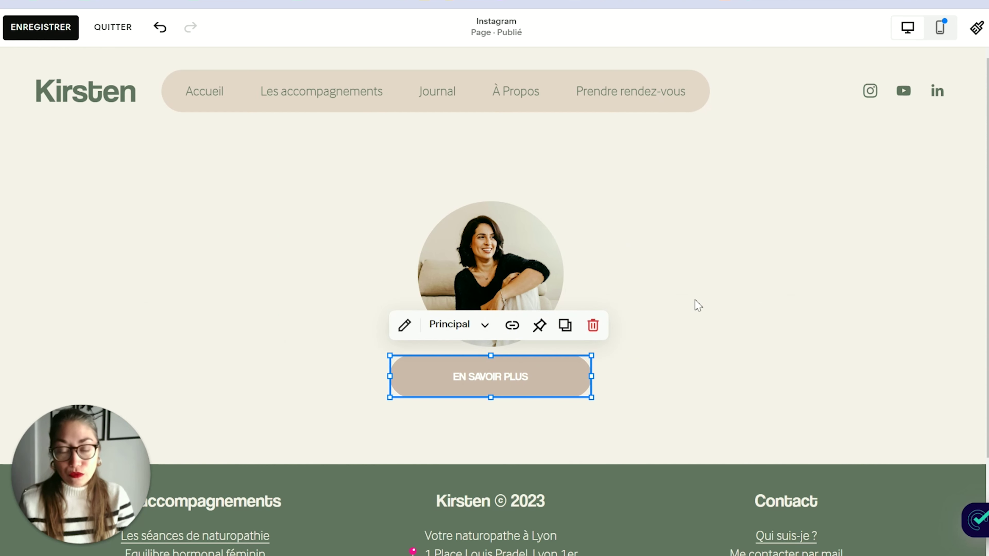
{"action": "scroll", "coordinate": [697, 306], "scroll_direction": "down", "scroll_amount": 2}
{"action": "key", "text": "Down"}
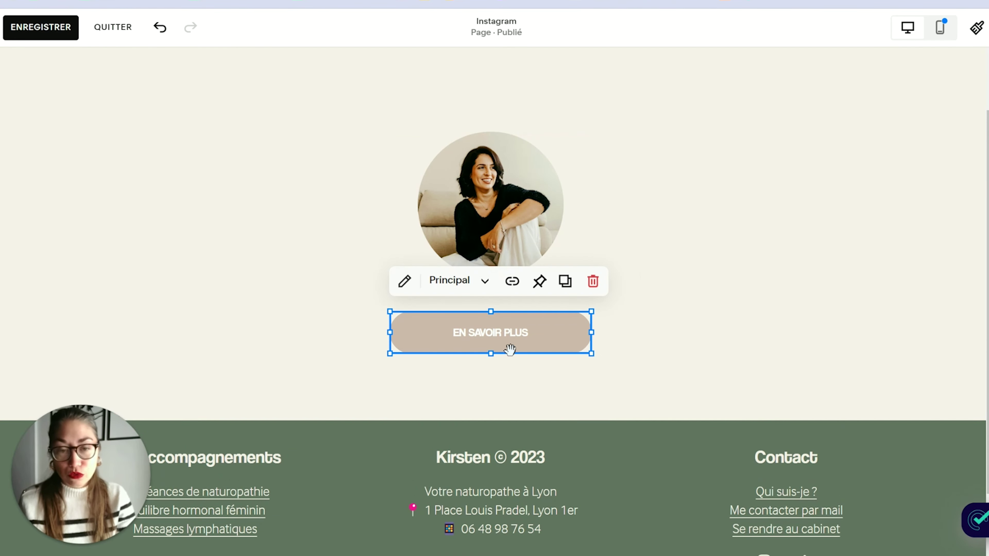
- Set the new button's text to "A propos"
{"action": "left_click", "coordinate": [405, 284]}
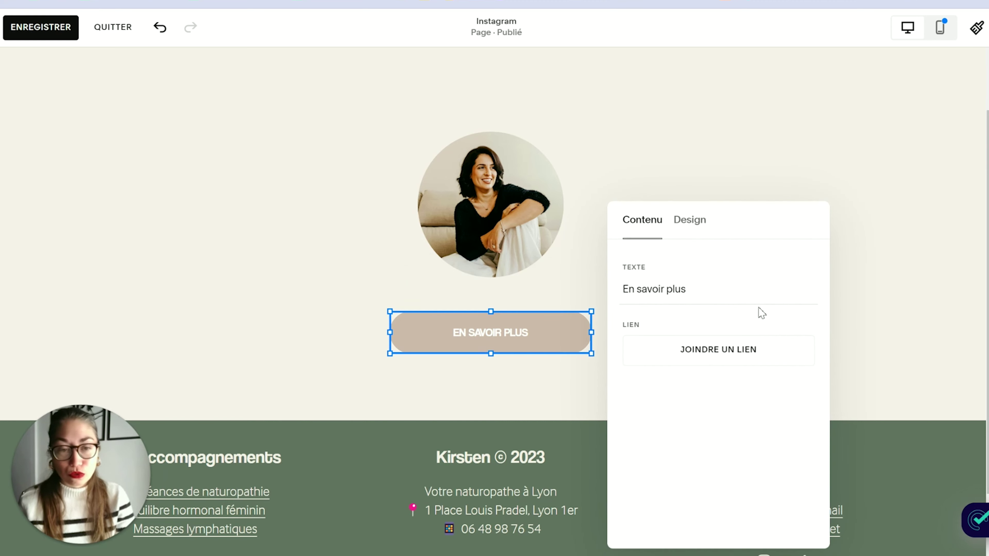
{"action": "triple_click", "coordinate": [735, 295]}
{"action": "type", "text": "A propos"}
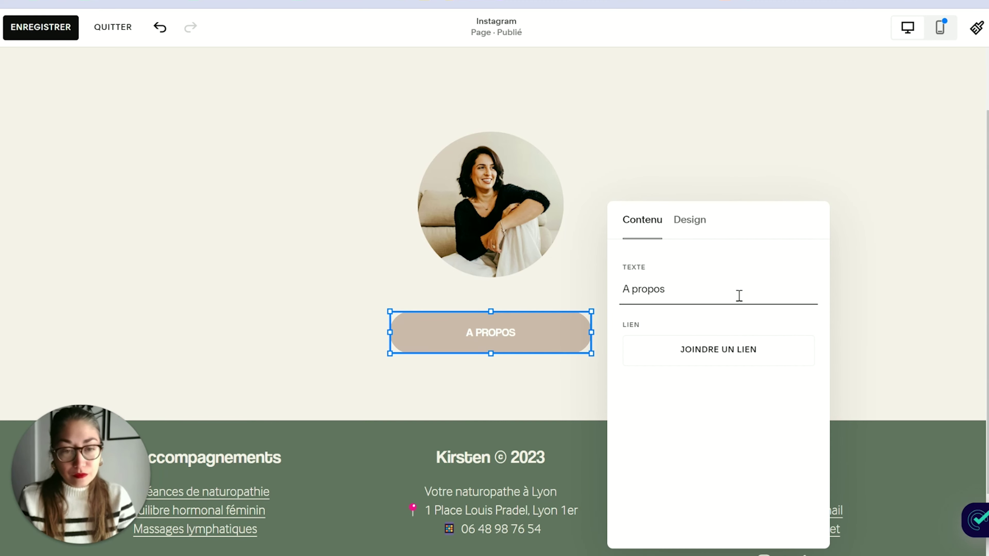
- Link the A propos button to the site's À Propos page (/a-propos) and close its settings
{"action": "left_click", "coordinate": [715, 352]}
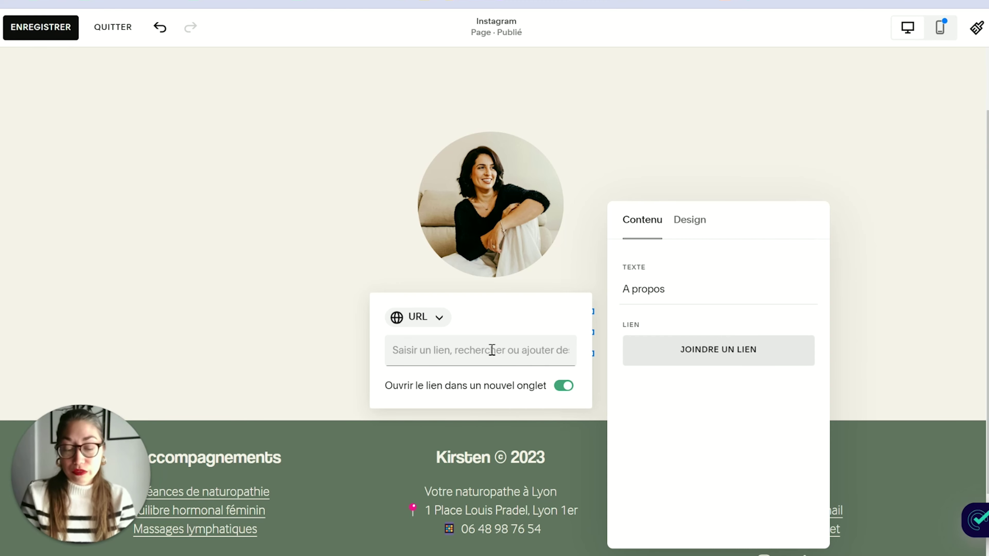
{"action": "type", "text": "/"}
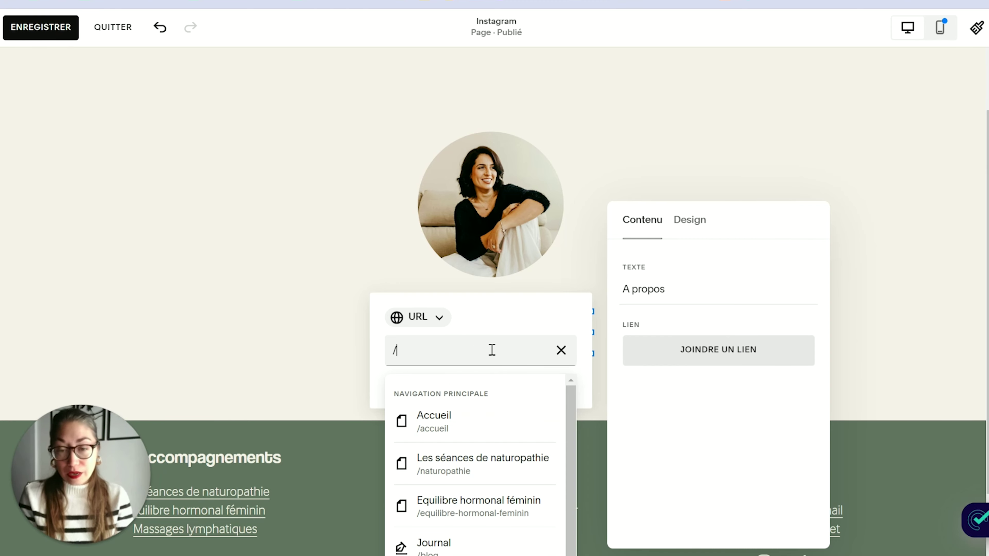
{"action": "type", "text": "a"}
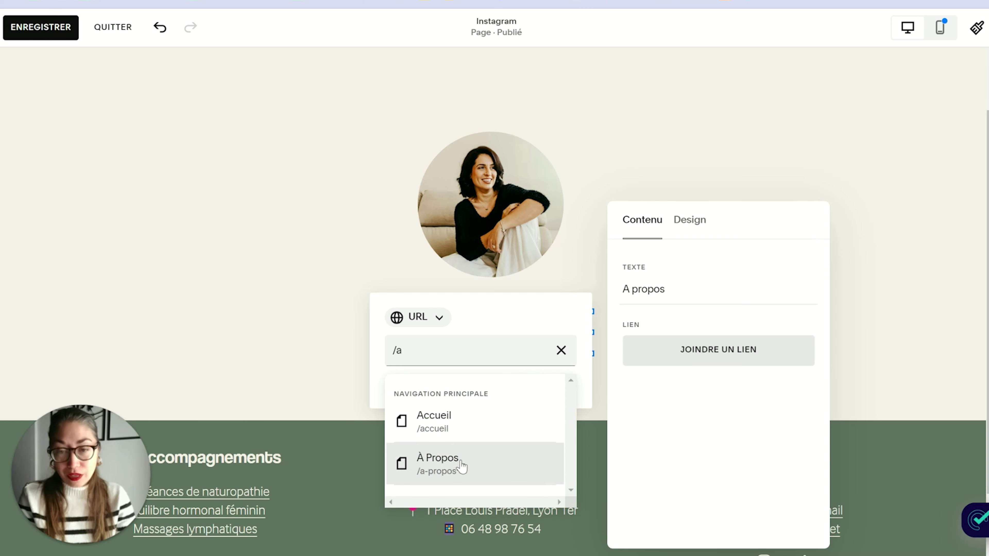
{"action": "left_click", "coordinate": [460, 469]}
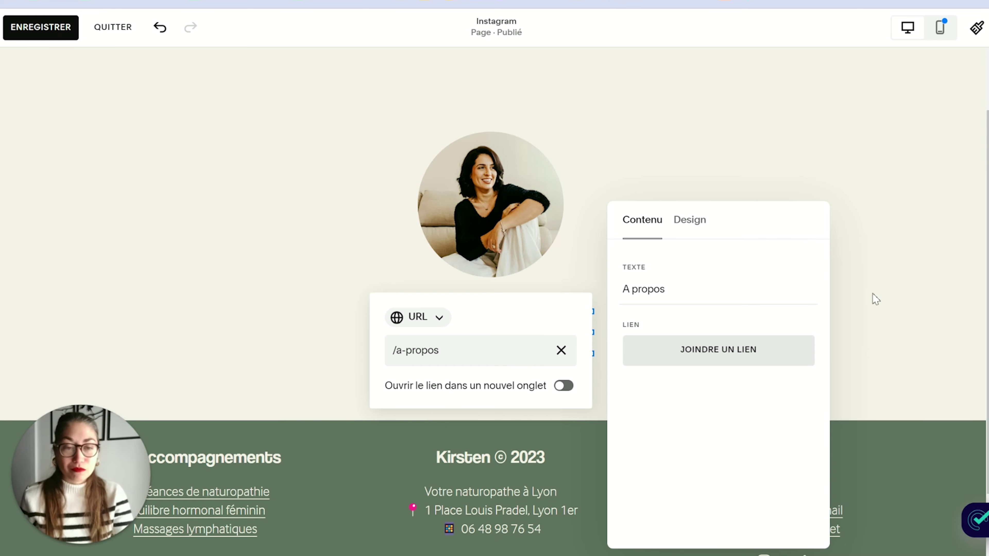
{"action": "left_click", "coordinate": [859, 277]}
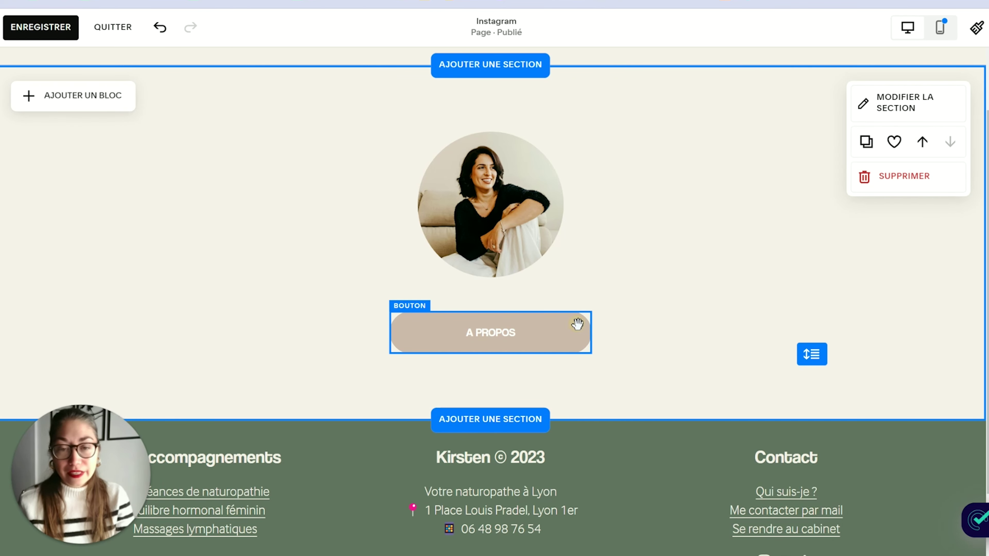
- Review the A propos button's text and link in its settings
{"action": "left_click", "coordinate": [577, 328]}
{"action": "left_click", "coordinate": [405, 280]}
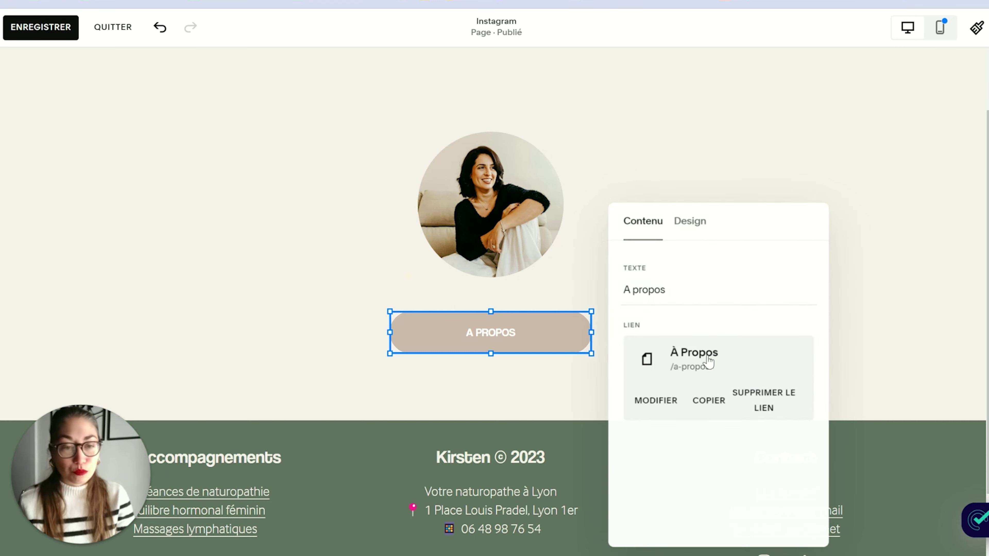
{"action": "left_click_drag", "start_coordinate": [634, 289], "coordinate": [702, 289]}
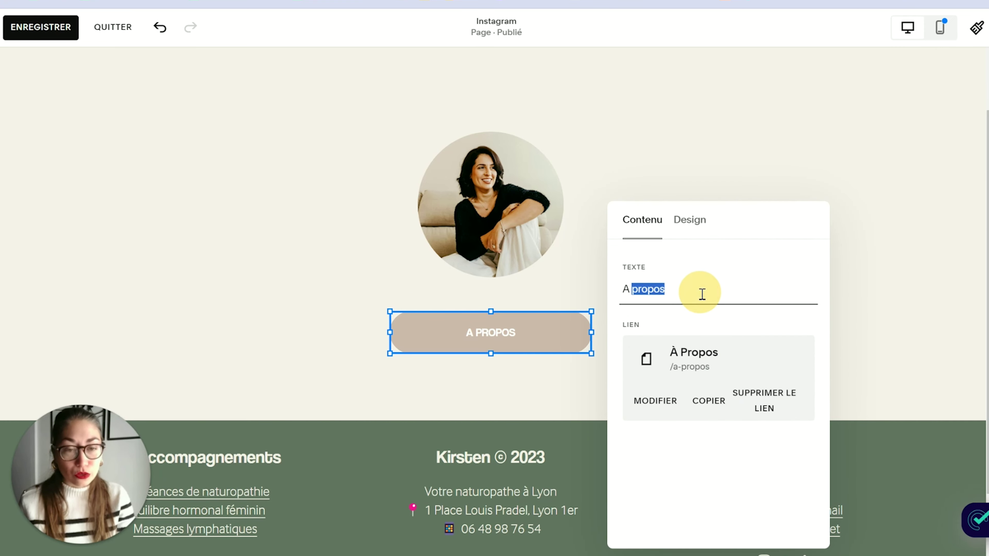
{"action": "left_click", "coordinate": [836, 306]}
- Add a second button block and align it directly beneath the A propos button
{"action": "left_click", "coordinate": [111, 93]}
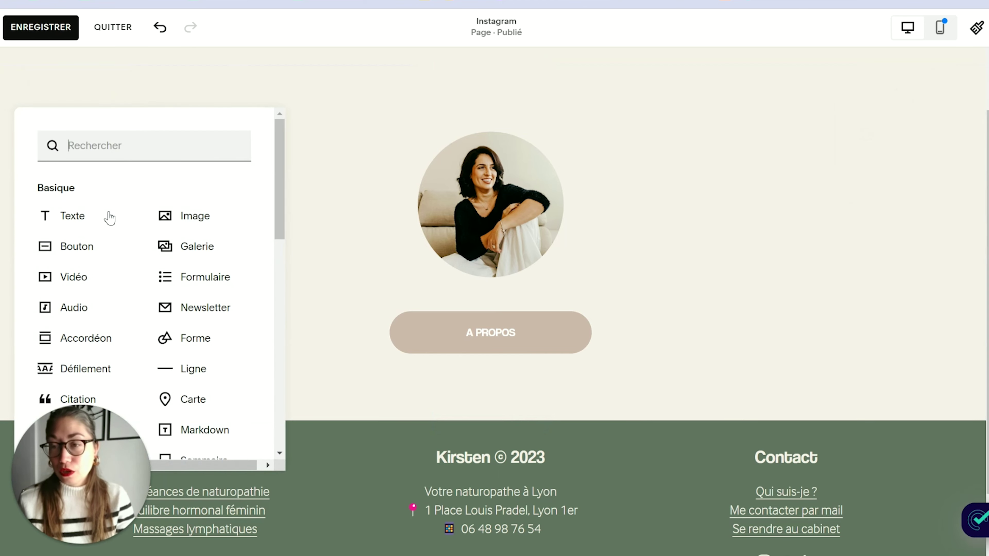
{"action": "left_click", "coordinate": [102, 249]}
{"action": "left_click_drag", "start_coordinate": [216, 205], "coordinate": [534, 387]}
- Set the second button's text to "Mes prestations"
{"action": "left_click", "coordinate": [405, 332]}
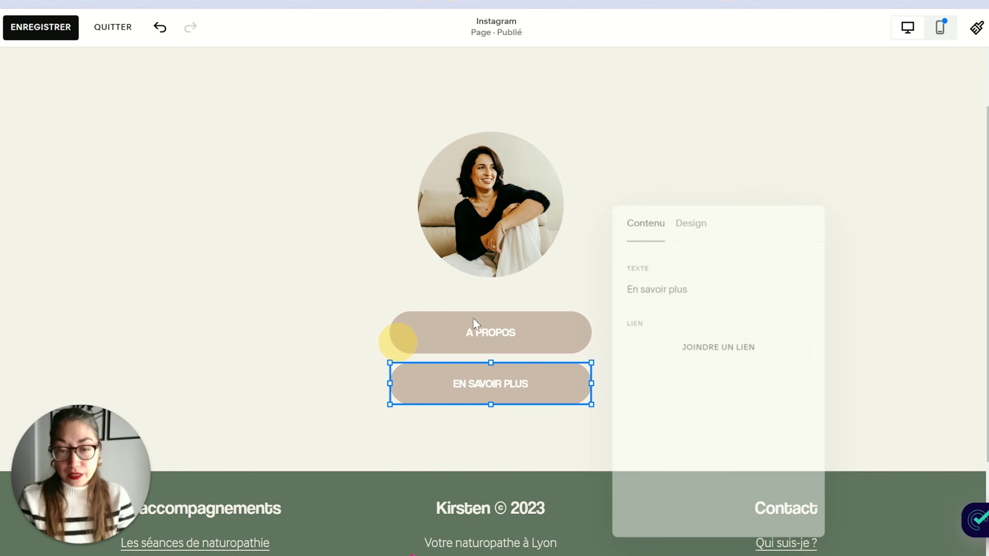
{"action": "triple_click", "coordinate": [674, 285]}
{"action": "type", "text": "M"}
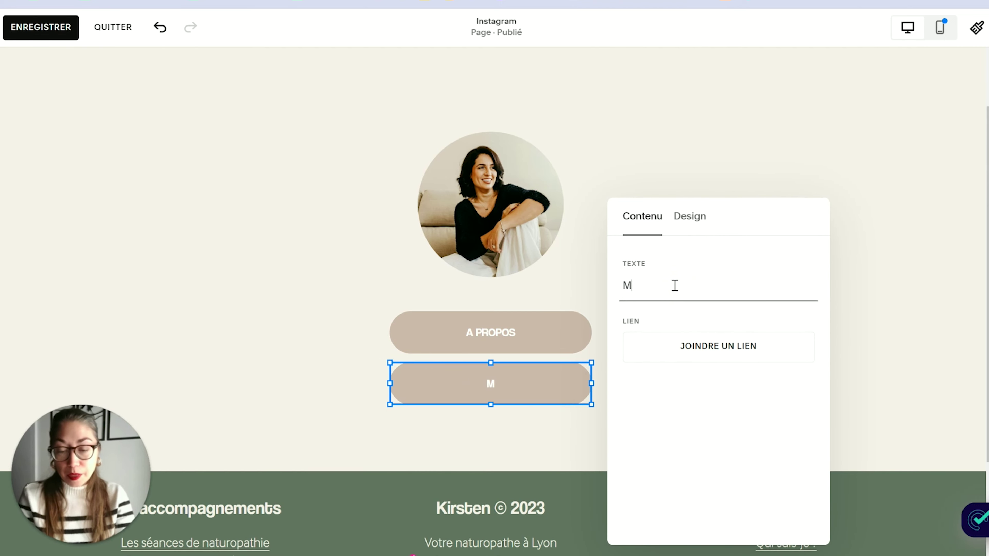
{"action": "type", "text": "es prestations"}
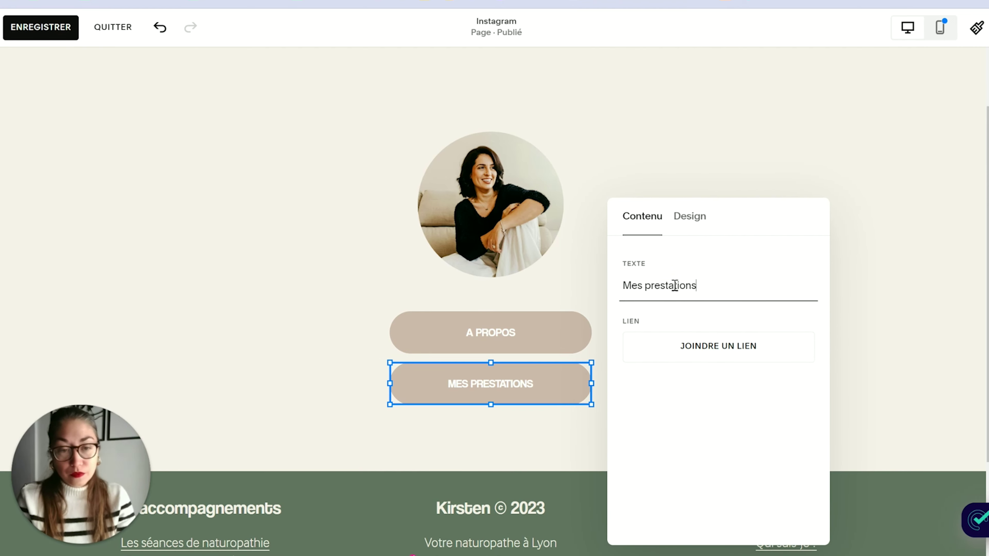
- Link the Mes prestations button to the page Les séances de naturopathie (/naturopathie)
{"action": "left_click", "coordinate": [699, 355]}
{"action": "left_click", "coordinate": [491, 350]}
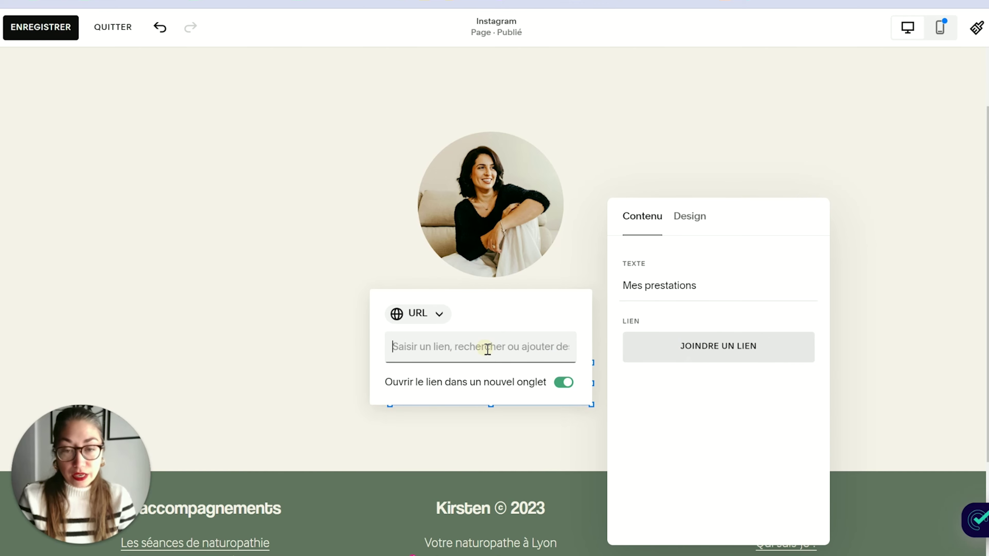
{"action": "type", "text": "/na"}
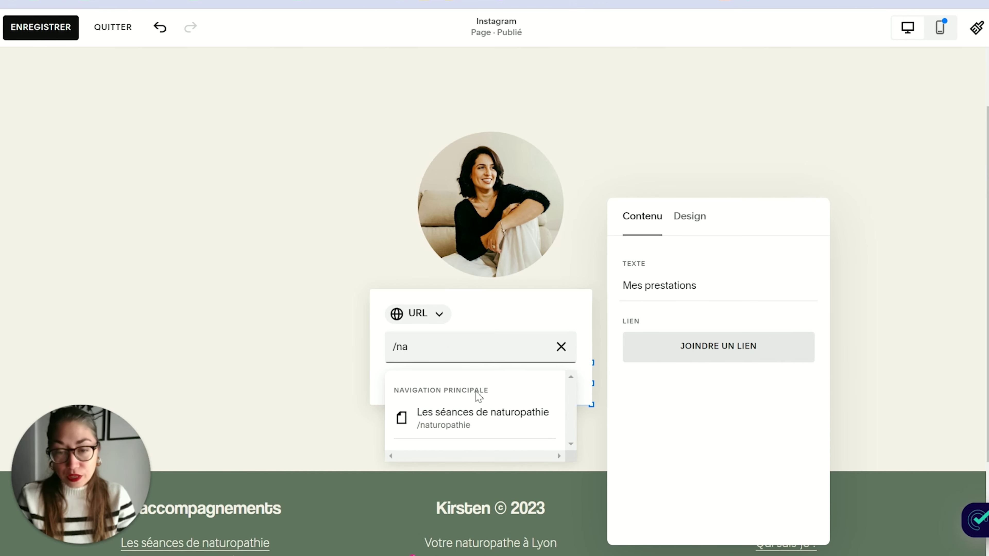
{"action": "left_click", "coordinate": [522, 422]}
- Extend the second button's text to "Mes prestations de naturo" and close its settings
{"action": "left_click", "coordinate": [724, 290]}
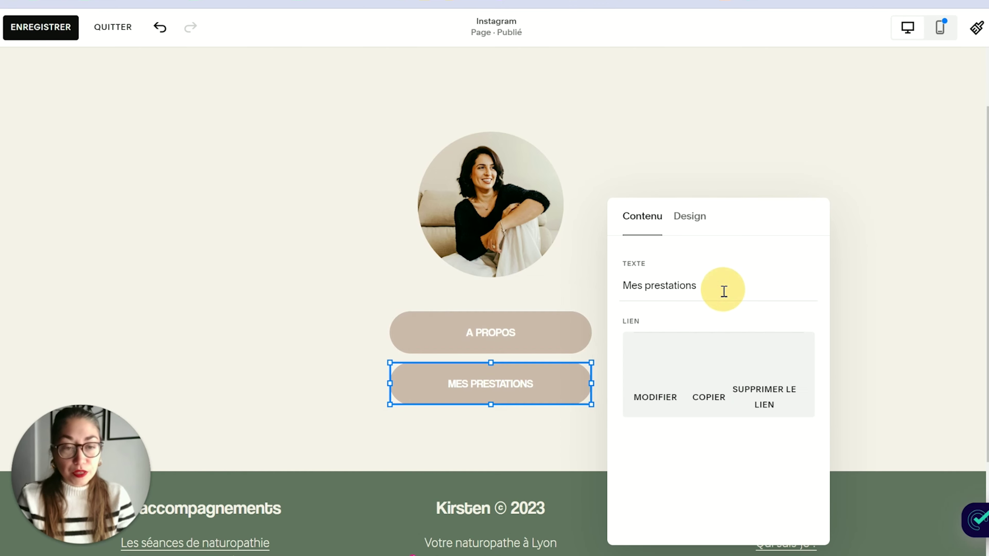
{"action": "type", "text": "de natuto"}
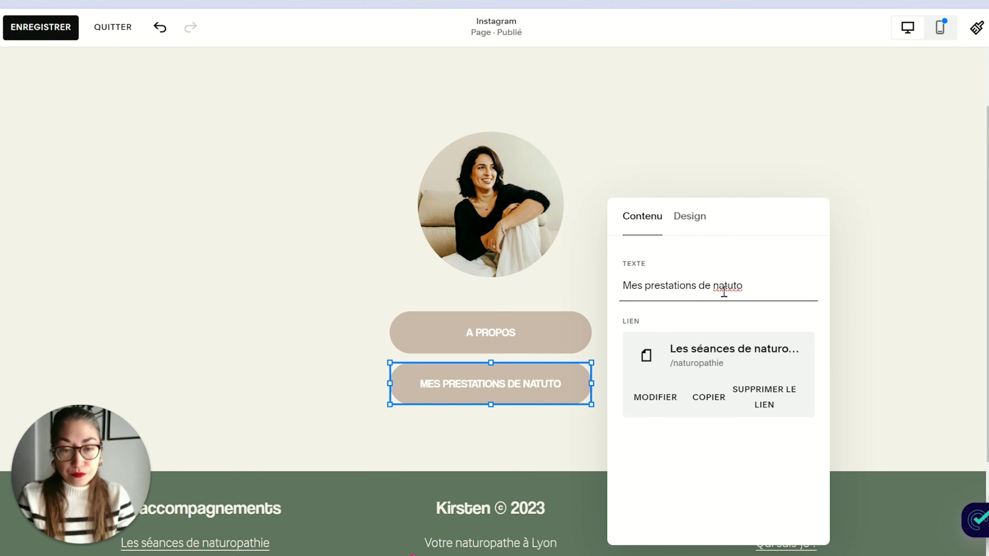
{"action": "key", "text": "BackSpace"}
{"action": "key", "text": "BackSpace"}
{"action": "key", "text": "BackSpace"}
{"action": "key", "text": "BackSpace"}
{"action": "type", "text": "tu"}
{"action": "key", "text": "BackSpace"}
{"action": "key", "text": "BackSpace"}
{"action": "type", "text": "turu"}
{"action": "key", "text": "BackSpace"}
{"action": "key", "text": "BackSpace"}
{"action": "key", "text": "BackSpace"}
{"action": "type", "text": "uro"}
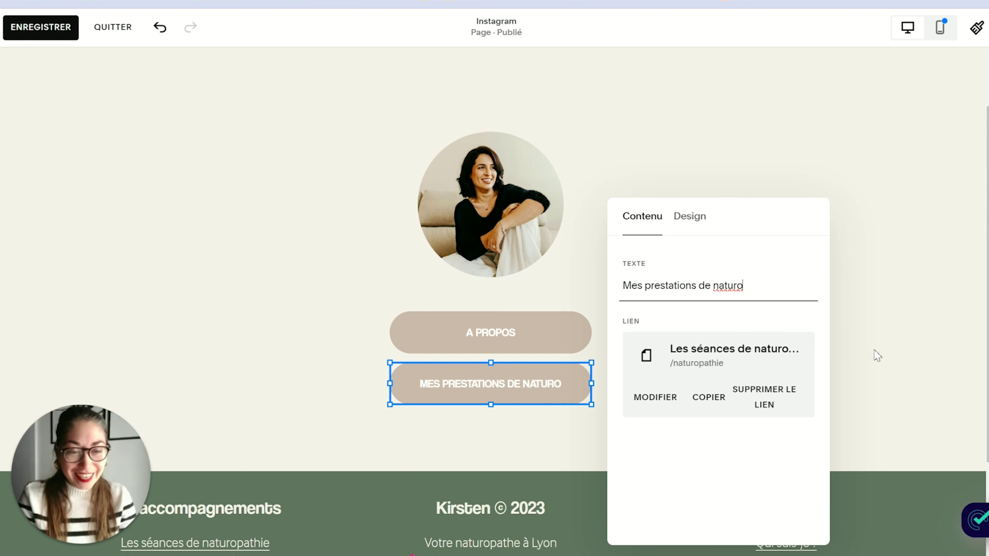
{"action": "left_click", "coordinate": [700, 381]}
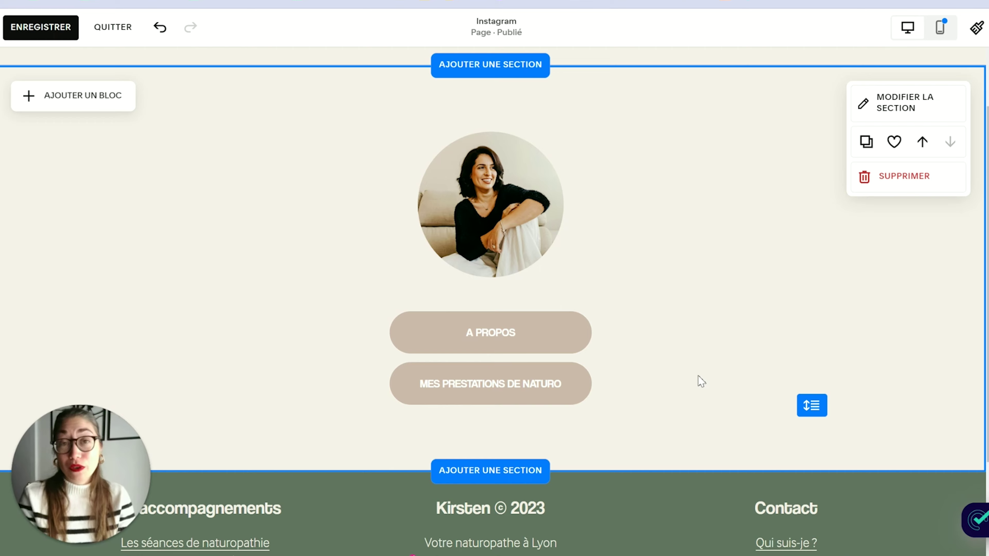
- Add a third button block and align it beneath the Mes prestations de naturo button
{"action": "left_click", "coordinate": [117, 104]}
{"action": "left_click", "coordinate": [97, 249]}
{"action": "mouse_move", "coordinate": [217, 202]}
{"action": "left_mouse_down"}
{"action": "mouse_move", "coordinate": [543, 461]}
{"action": "mouse_move", "coordinate": [536, 438]}
{"action": "left_mouse_up"}
- Replace the third button's text with "Prendre rendez-vous"
{"action": "left_click", "coordinate": [404, 382]}
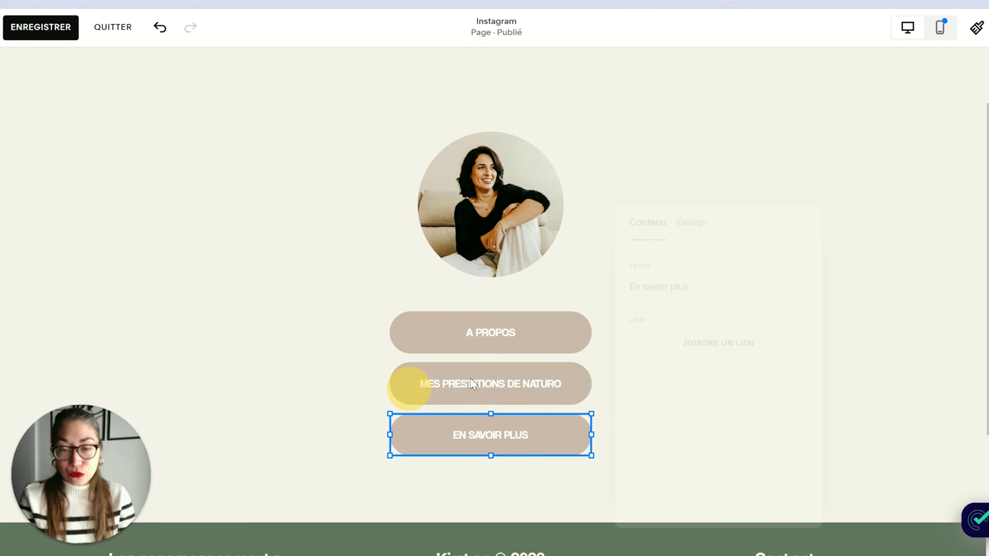
{"action": "left_click", "coordinate": [669, 276]}
{"action": "double_click", "coordinate": [673, 280]}
{"action": "key", "text": "BackSpace"}
{"action": "key", "text": "BackSpace"}
{"action": "key", "text": "BackSpace"}
{"action": "key", "text": "BackSpace"}
{"action": "key", "text": "BackSpace"}
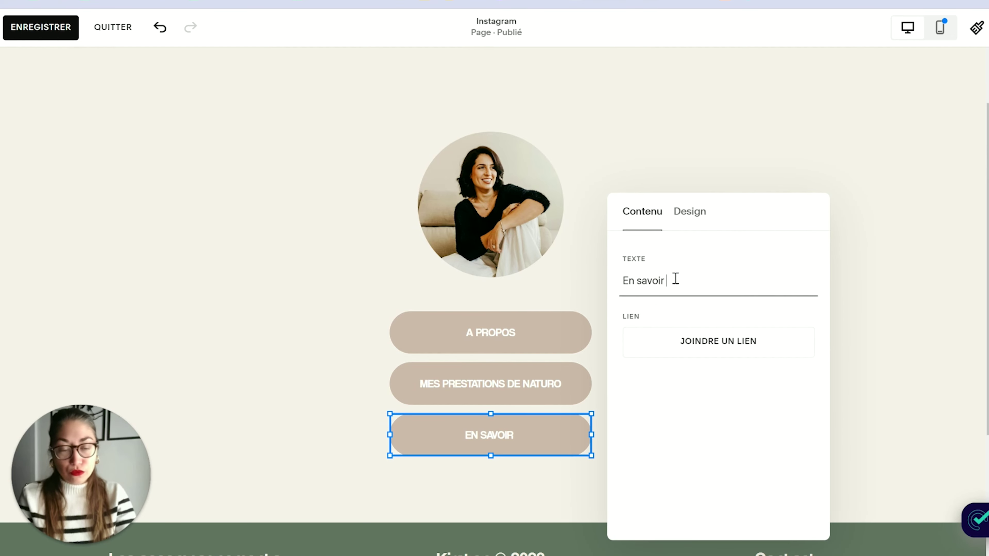
{"action": "key", "text": "BackSpace"}
{"action": "key", "text": "BackSpace"}
{"action": "key", "text": "BackSpace"}
{"action": "key", "text": "BackSpace"}
{"action": "key", "text": "BackSpace"}
{"action": "key", "text": "BackSpace"}
{"action": "type", "text": "Pre"}
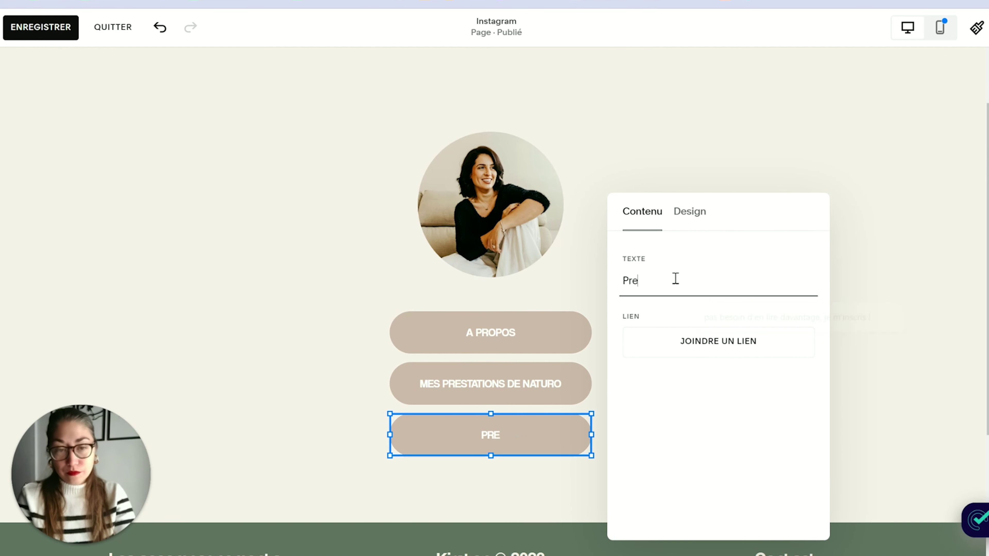
{"action": "type", "text": "ndre rendez-vous"}
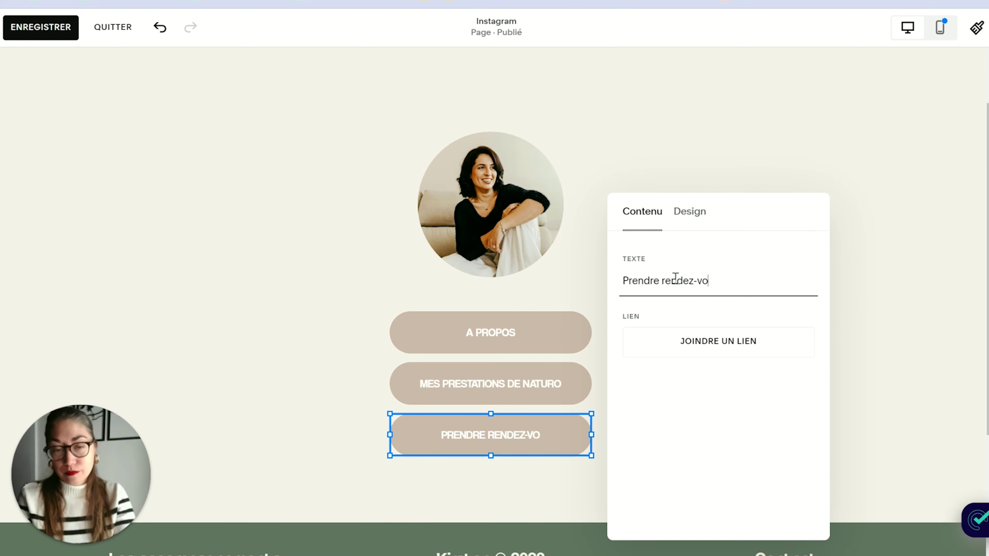
- Link the third button to the Prendre rendez-vous page (/prendre-rendez-vous) and close its settings
{"action": "left_click", "coordinate": [717, 348]}
{"action": "type", "text": "/pr"}
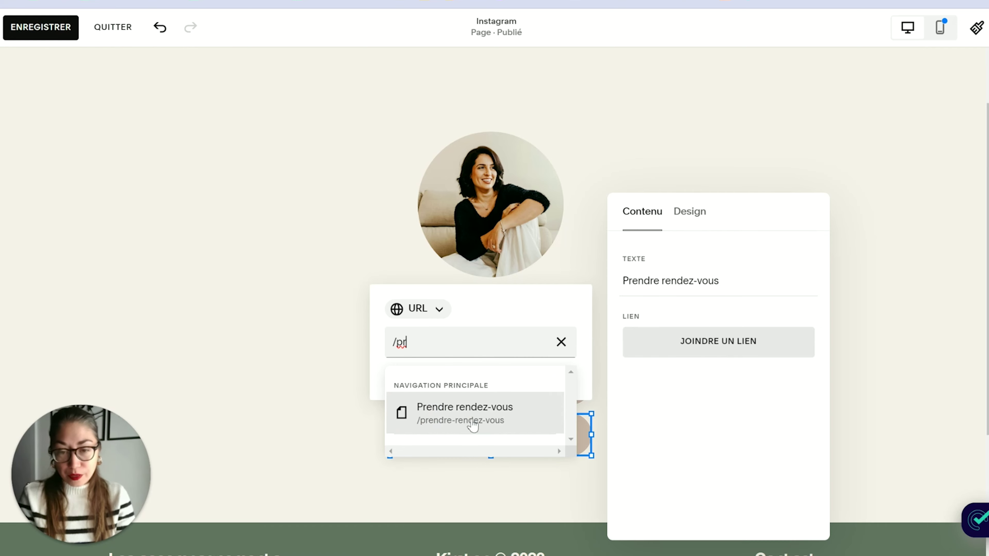
{"action": "left_click", "coordinate": [467, 413]}
{"action": "left_click", "coordinate": [786, 350]}
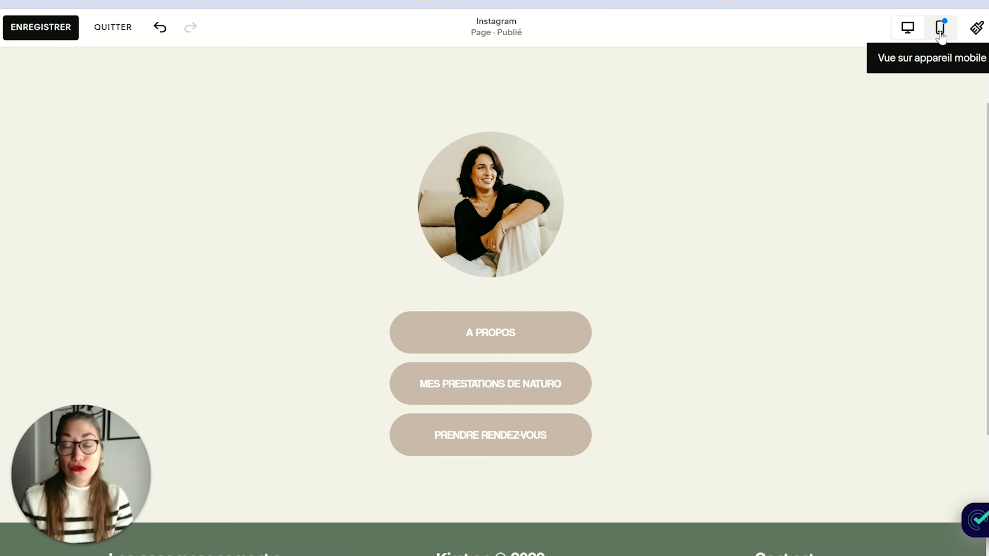
- Switch the page editor to the mobile layout and reduce the height of the profile photo block
{"action": "left_click", "coordinate": [939, 35]}
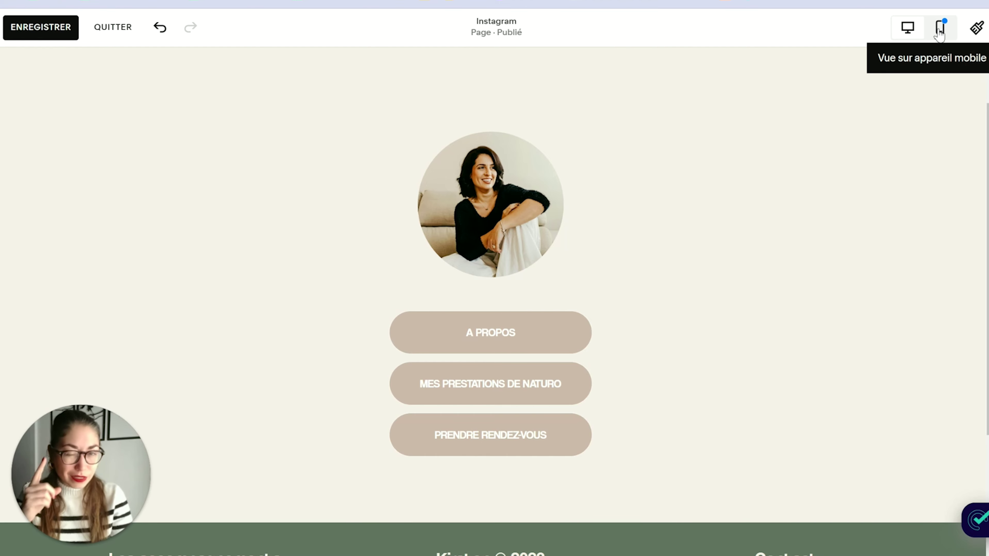
{"action": "left_click", "coordinate": [939, 33]}
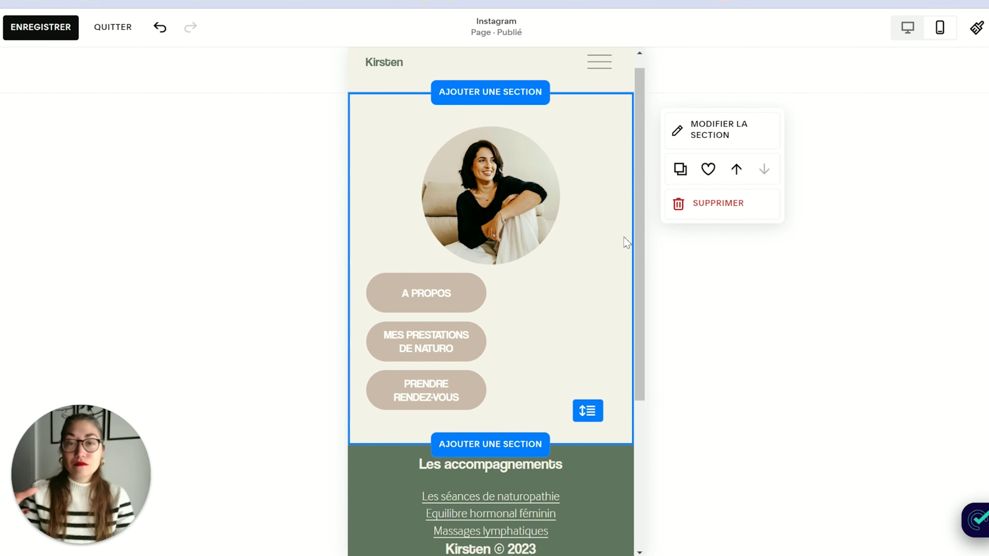
{"action": "left_click_drag", "start_coordinate": [640, 222], "coordinate": [644, 197]}
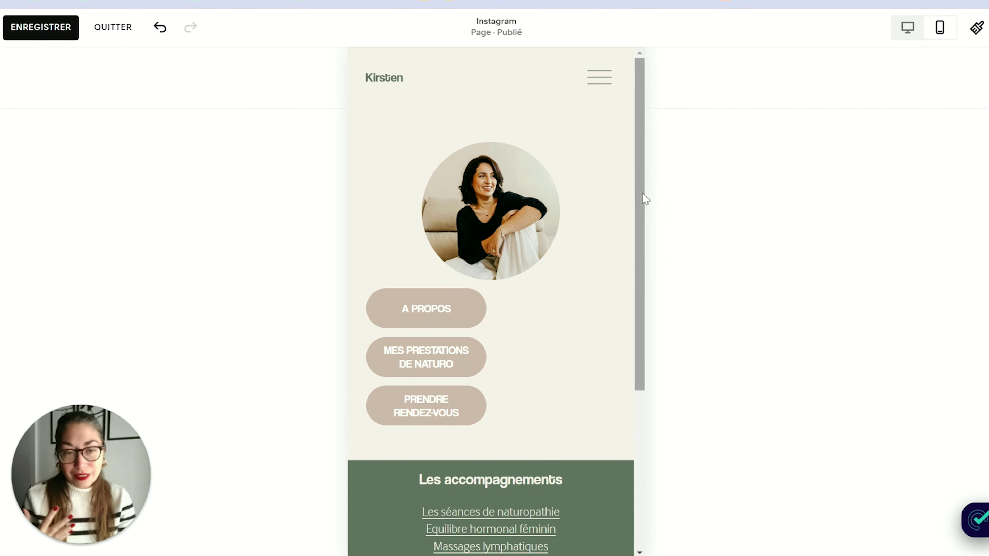
{"action": "left_click", "coordinate": [516, 196]}
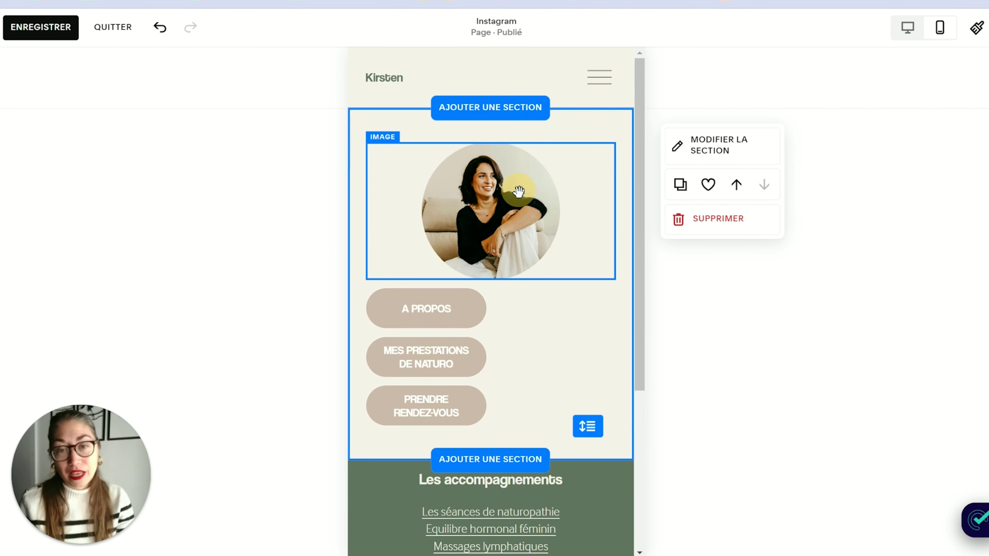
{"action": "left_click_drag", "start_coordinate": [493, 278], "coordinate": [503, 231]}
- Widen the three buttons to equal width in the mobile layout and stack them centred beneath the profile photo
{"action": "left_click_drag", "start_coordinate": [459, 307], "coordinate": [548, 286]}
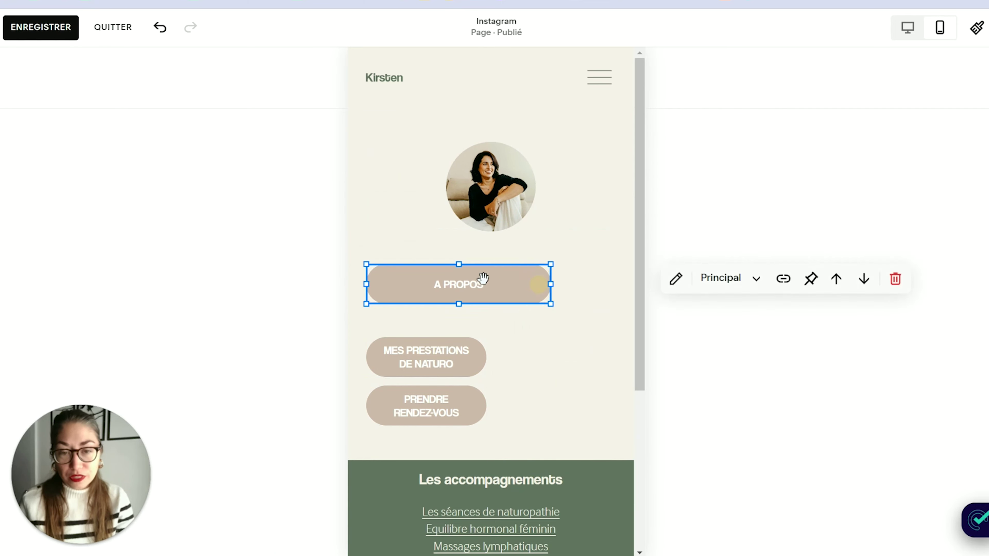
{"action": "left_click_drag", "start_coordinate": [479, 281], "coordinate": [509, 280]}
{"action": "left_click_drag", "start_coordinate": [448, 375], "coordinate": [586, 336]}
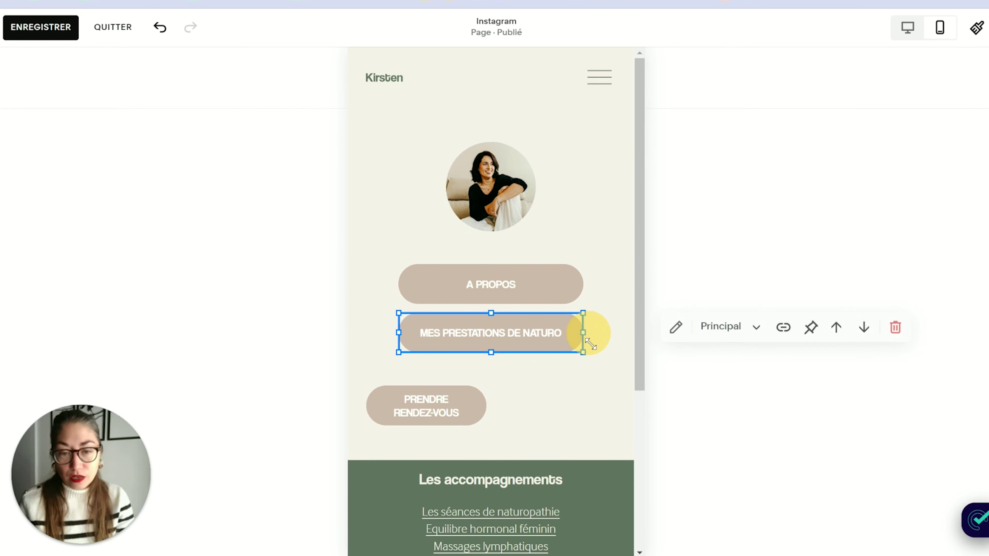
{"action": "left_click_drag", "start_coordinate": [448, 402], "coordinate": [580, 378]}
{"action": "left_click", "coordinate": [618, 332]}
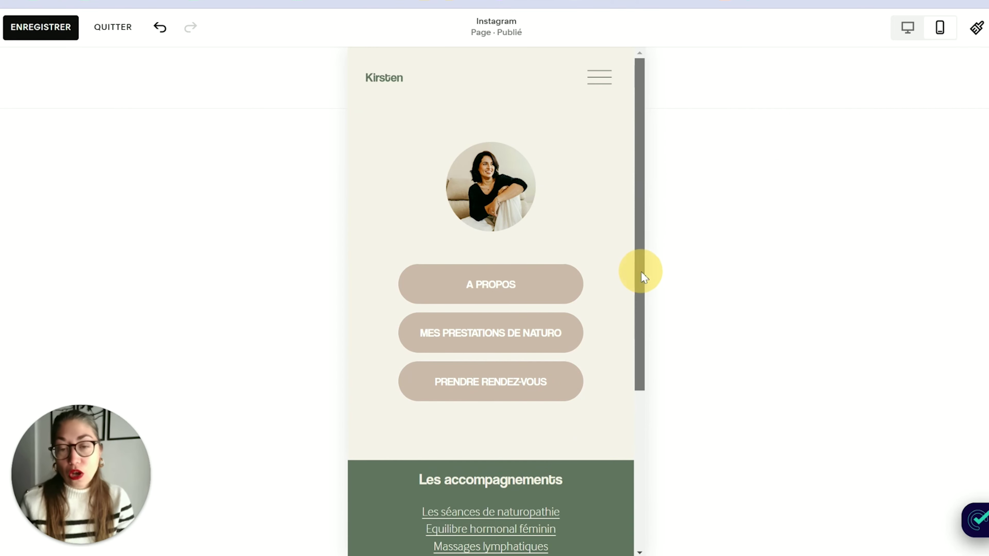
{"action": "left_click", "coordinate": [478, 282]}
{"action": "left_click_drag", "start_coordinate": [426, 282], "coordinate": [393, 281]}
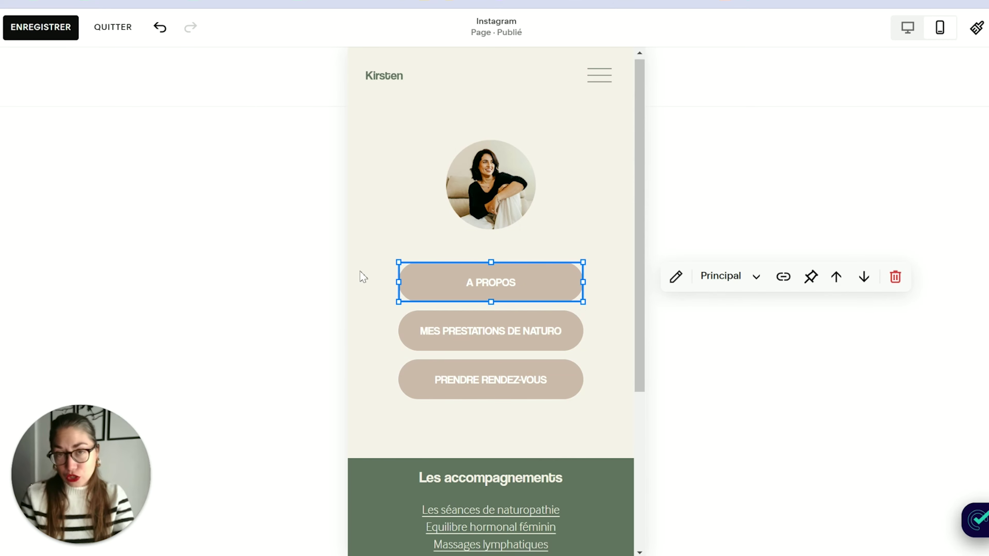
{"action": "left_click", "coordinate": [613, 268]}
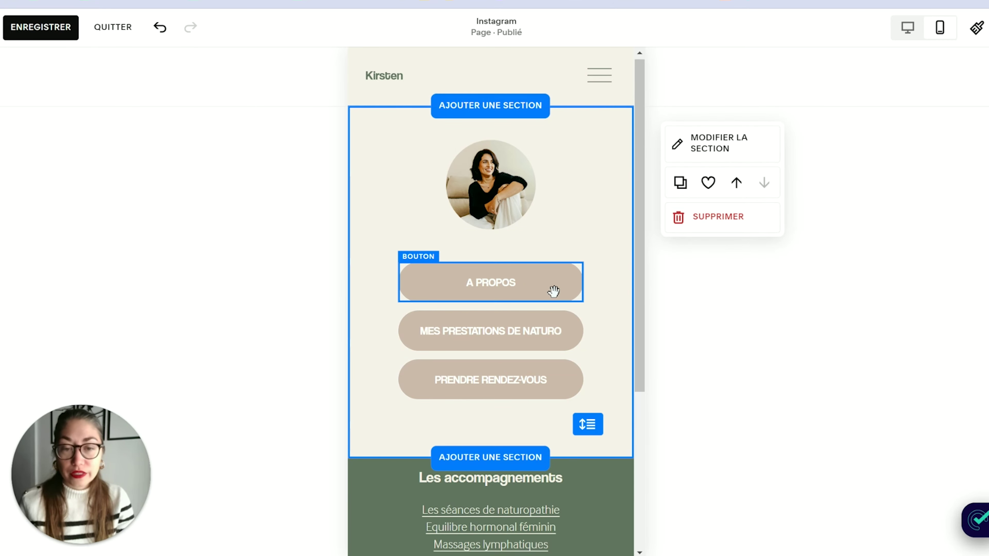
- Enlarge the circular profile photo in the mobile layout and move the three buttons down together beneath it
{"action": "left_click_drag", "start_coordinate": [639, 288], "coordinate": [638, 257]}
{"action": "left_click", "coordinate": [513, 195]}
{"action": "left_click_drag", "start_coordinate": [490, 231], "coordinate": [490, 258]}
{"action": "left_click_drag", "start_coordinate": [603, 413], "coordinate": [523, 308]}
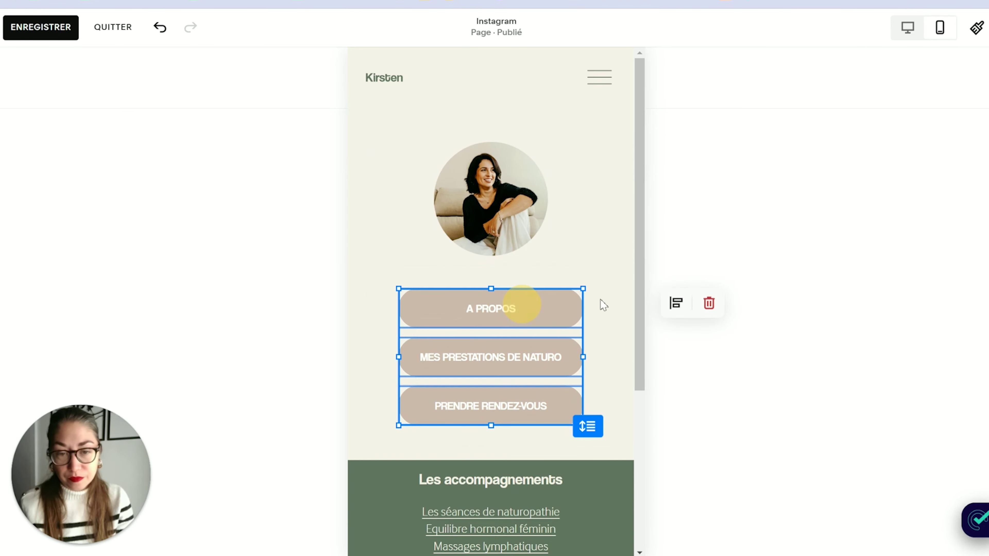
{"action": "left_click", "coordinate": [603, 298]}
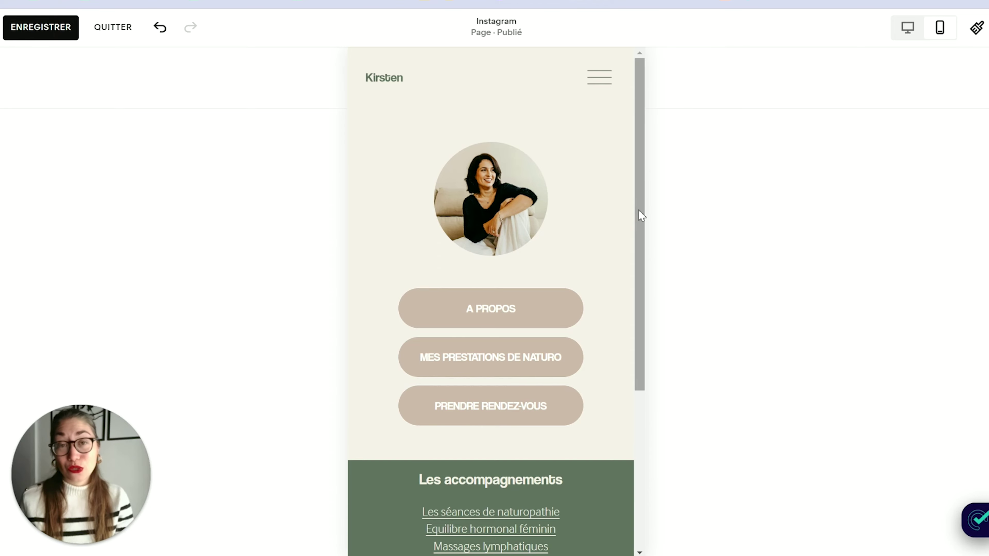
- Switch the page editor to the desktop layout and check the arrangement of the photo and buttons
{"action": "mouse_move", "coordinate": [615, 211]}
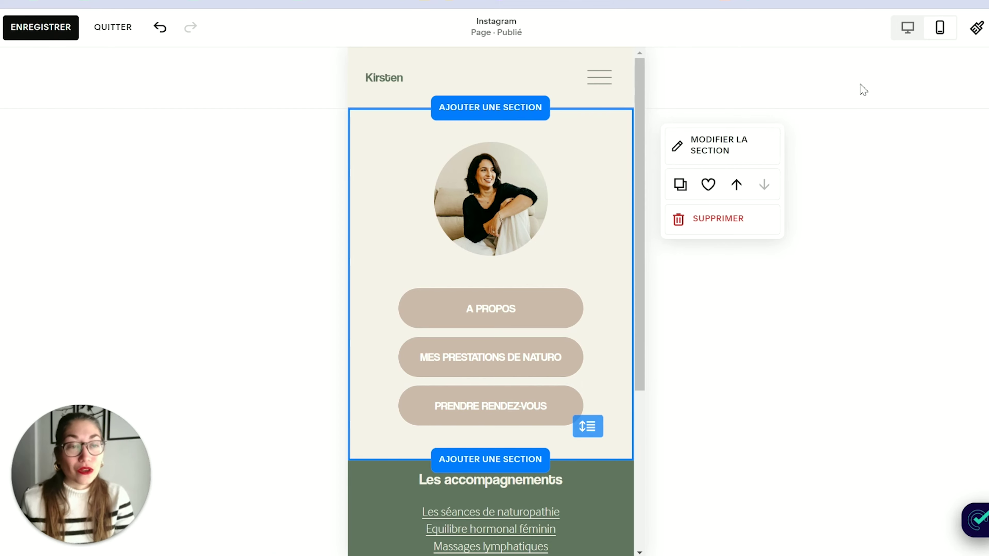
{"action": "left_click", "coordinate": [907, 27]}
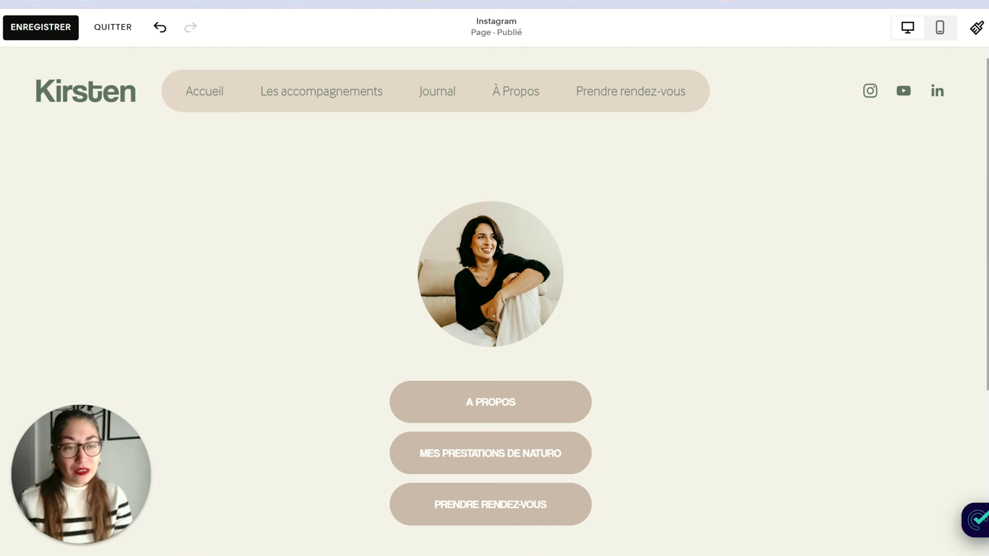
{"action": "mouse_move", "coordinate": [983, 253]}
{"action": "left_mouse_down"}
{"action": "mouse_move", "coordinate": [985, 315]}
{"action": "mouse_move", "coordinate": [981, 230]}
{"action": "mouse_move", "coordinate": [978, 267]}
{"action": "left_mouse_up"}
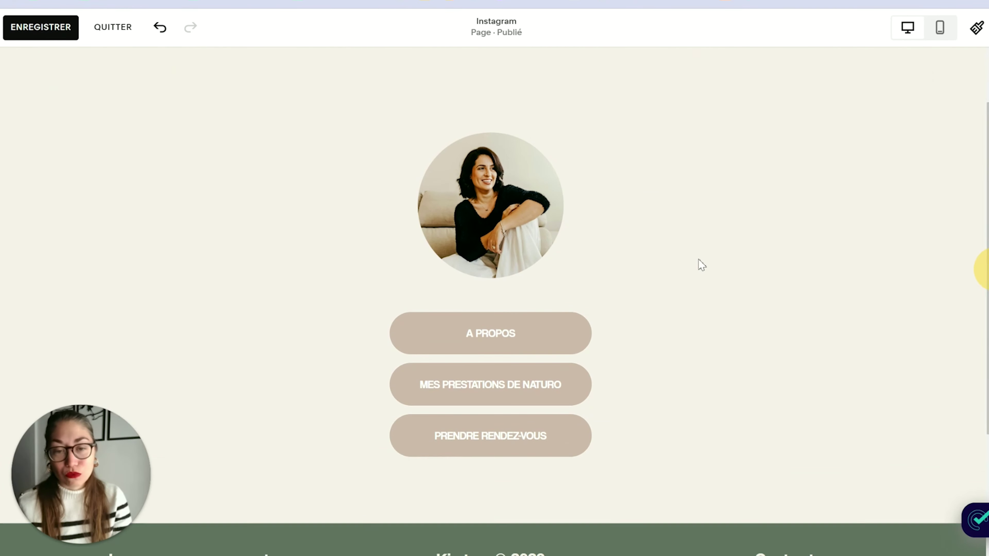
- Widen the Mes prestations de naturo button in the desktop layout and return it to the width of the other two buttons
{"action": "mouse_move", "coordinate": [475, 389]}
{"action": "left_mouse_down"}
{"action": "mouse_move", "coordinate": [658, 427]}
{"action": "mouse_move", "coordinate": [533, 379]}
{"action": "mouse_move", "coordinate": [467, 380]}
{"action": "left_mouse_up"}
{"action": "left_click_drag", "start_coordinate": [388, 384], "coordinate": [320, 384]}
{"action": "left_click_drag", "start_coordinate": [436, 378], "coordinate": [475, 382]}
{"action": "left_click", "coordinate": [717, 364]}
{"action": "left_click", "coordinate": [475, 382]}
{"action": "left_click_drag", "start_coordinate": [355, 380], "coordinate": [390, 380]}
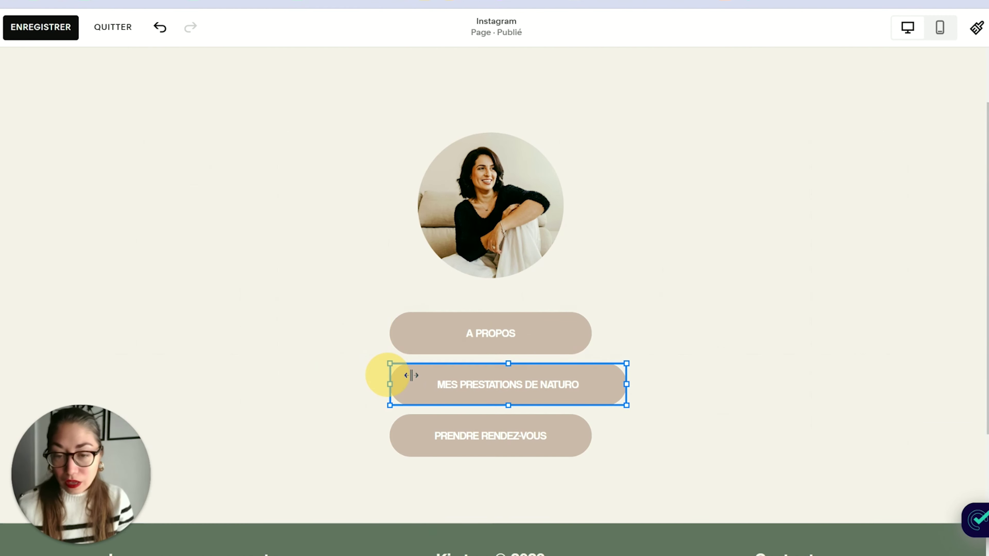
{"action": "left_click_drag", "start_coordinate": [628, 384], "coordinate": [598, 380]}
{"action": "left_click", "coordinate": [648, 380]}
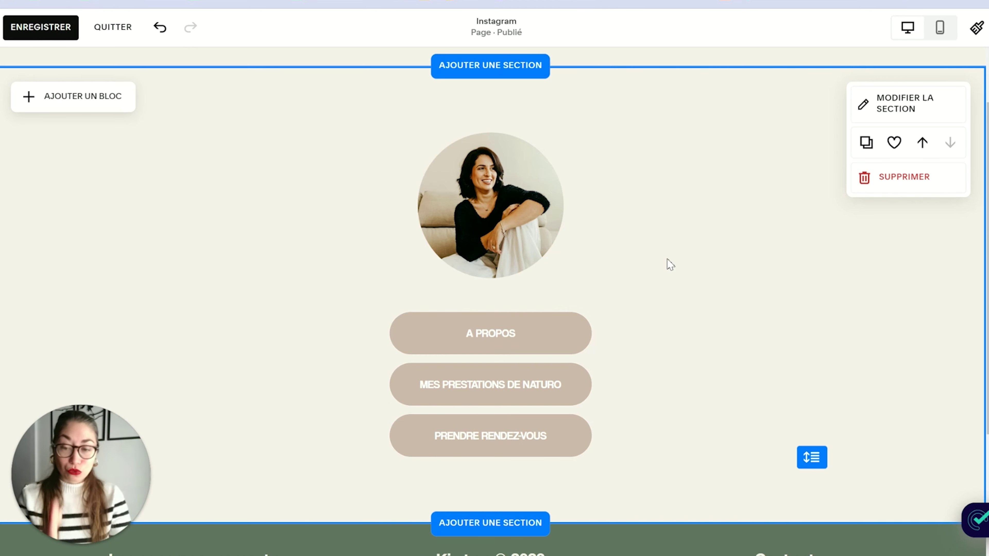
- Switch the page editor back to the mobile layout
{"action": "left_click", "coordinate": [940, 26]}
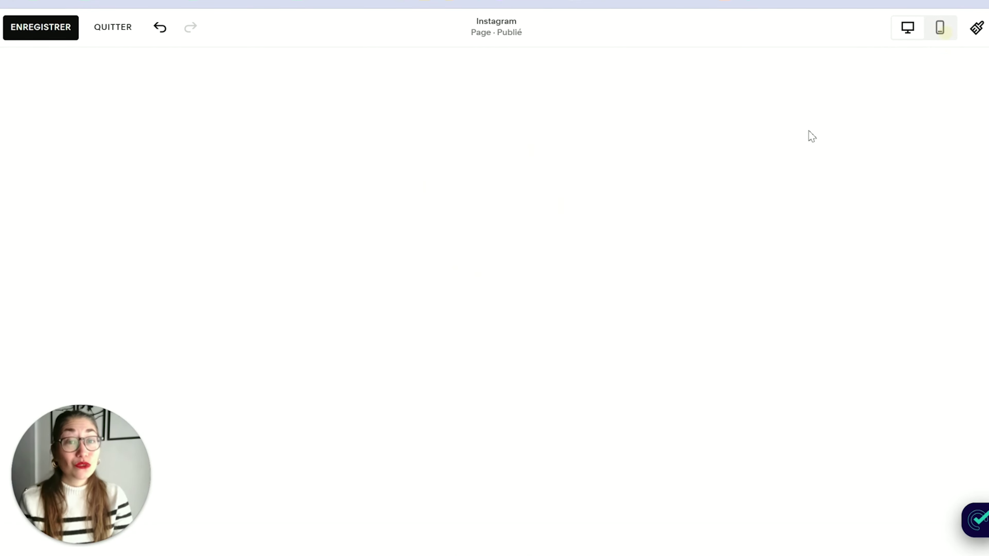